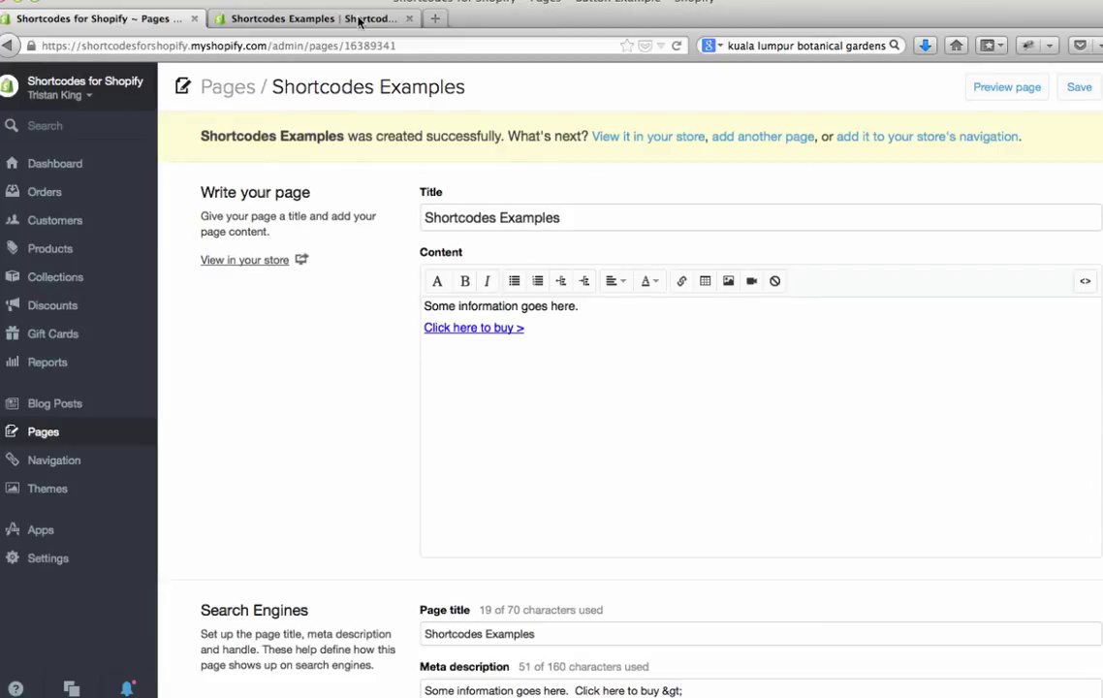
Go back from the storefront to the admin page editor and open Shortcodes for Shopify from the Apps list
click(358, 20)
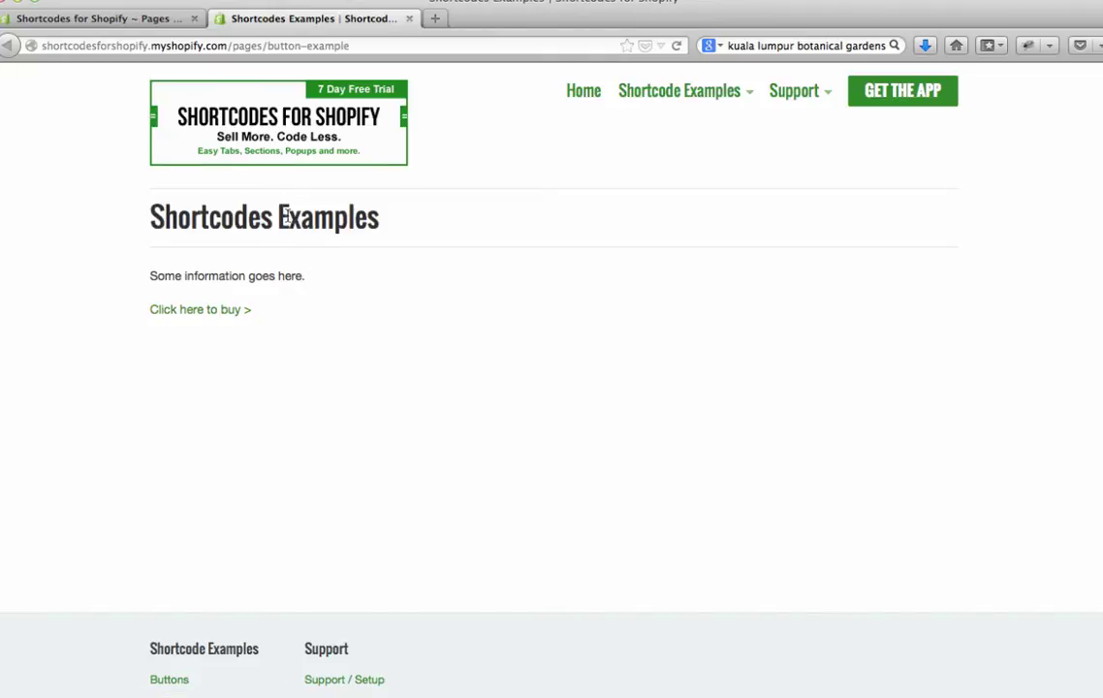
click(163, 27)
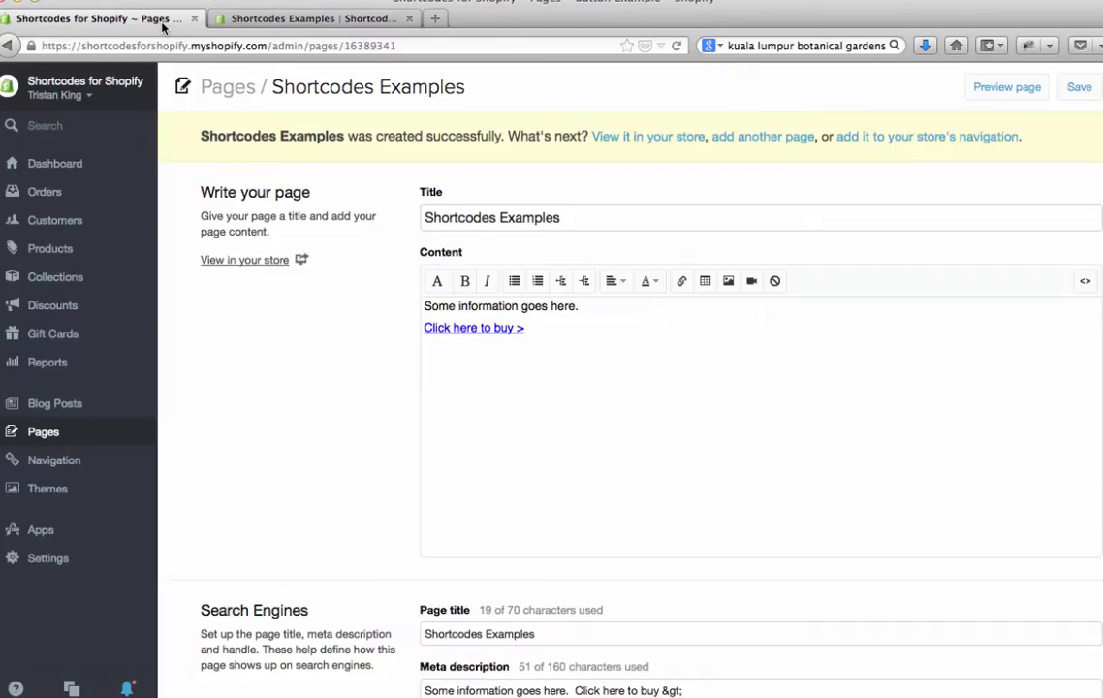
click(44, 532)
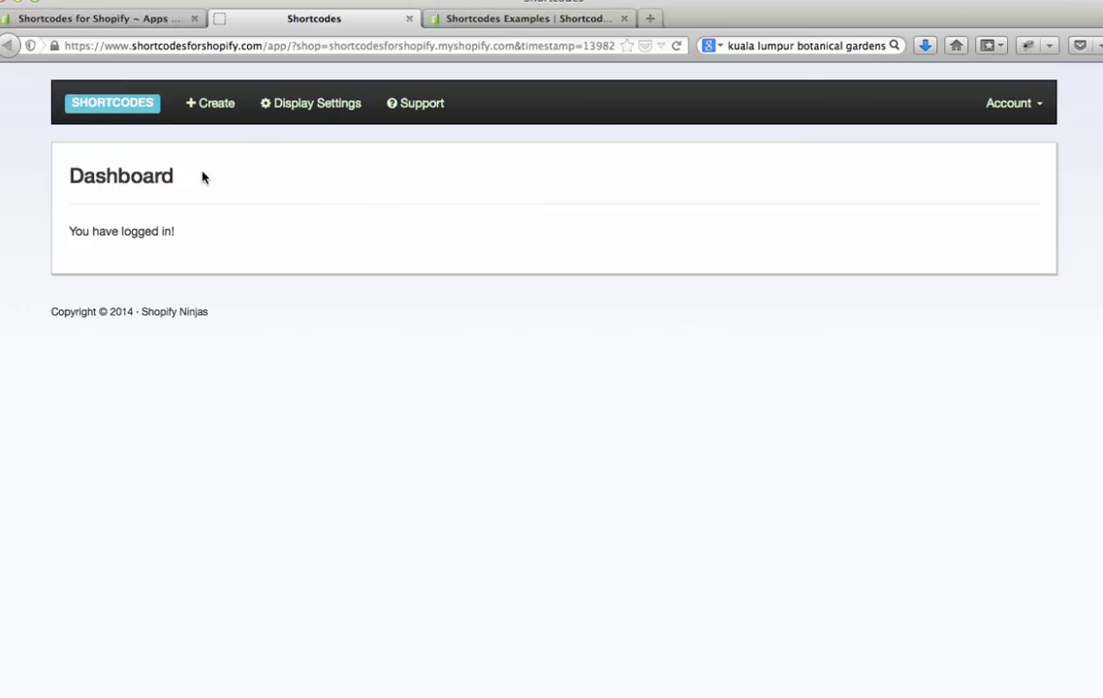
Create a new Button shortcode, keeping the defaults of padding 10 and border radius 2
click(221, 105)
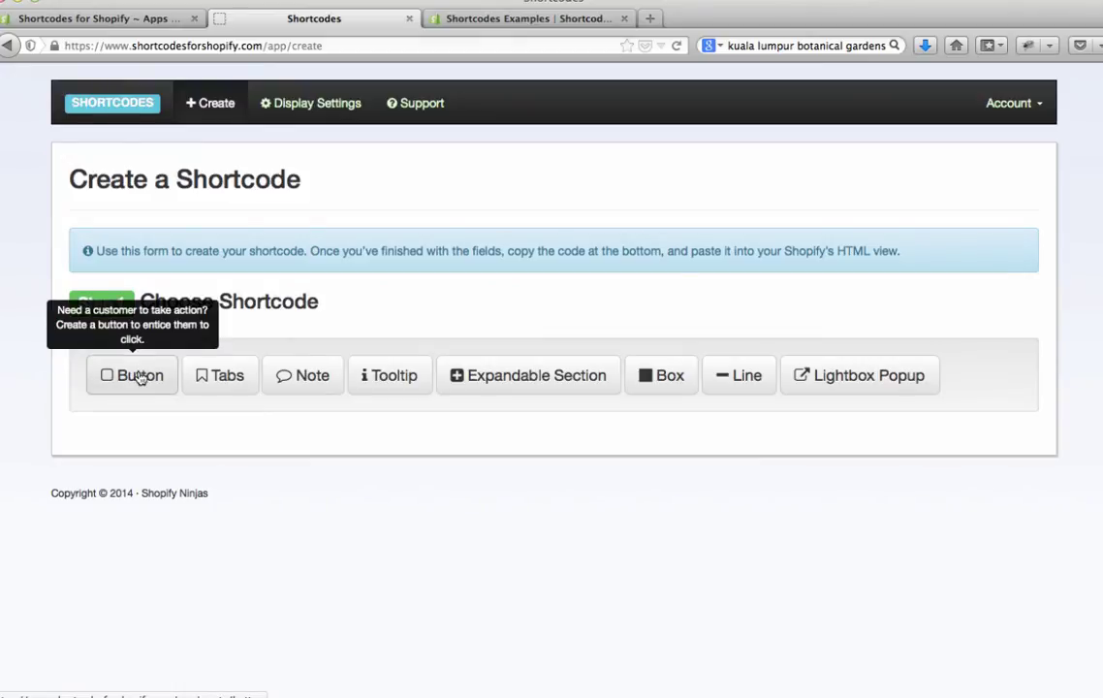
click(140, 376)
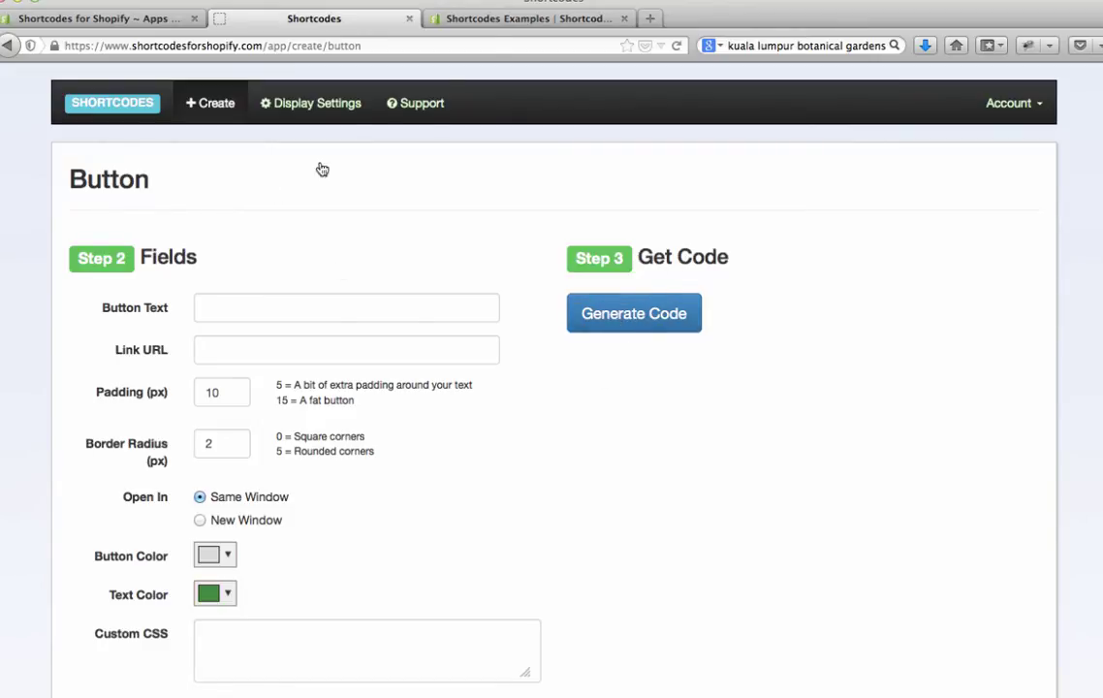
Enter button text 'Click Here To Buy' and link URL '/products/product-one' in the Button form
click(494, 29)
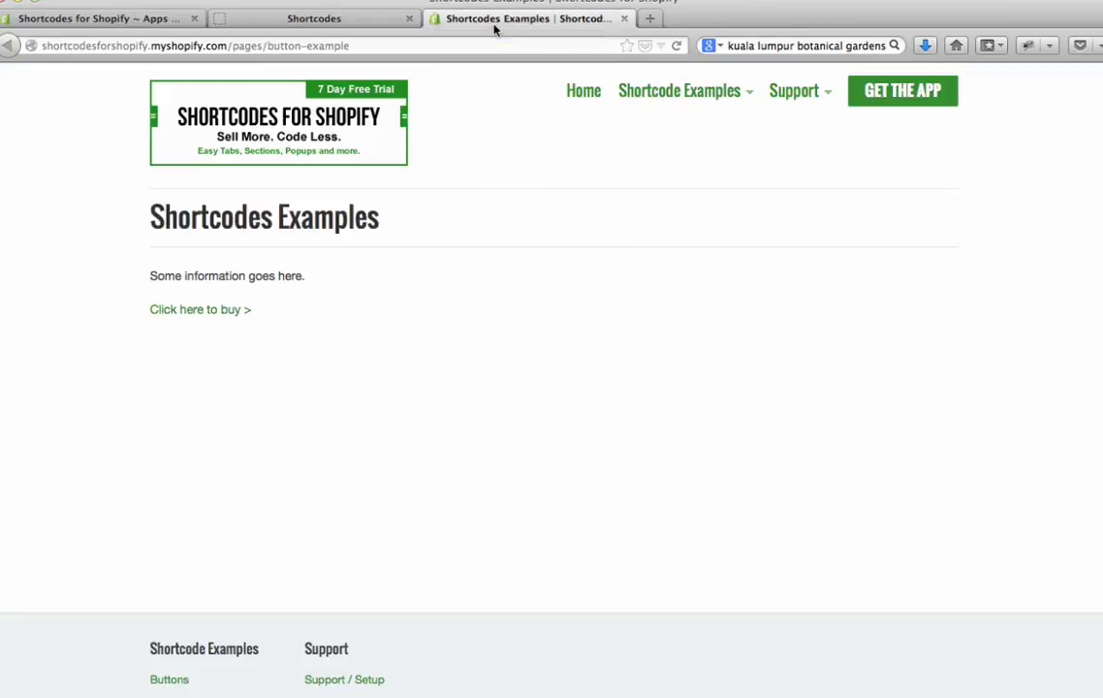
click(323, 19)
click(256, 304)
text(Click Here To Buy)
click(282, 353)
text(/products/)
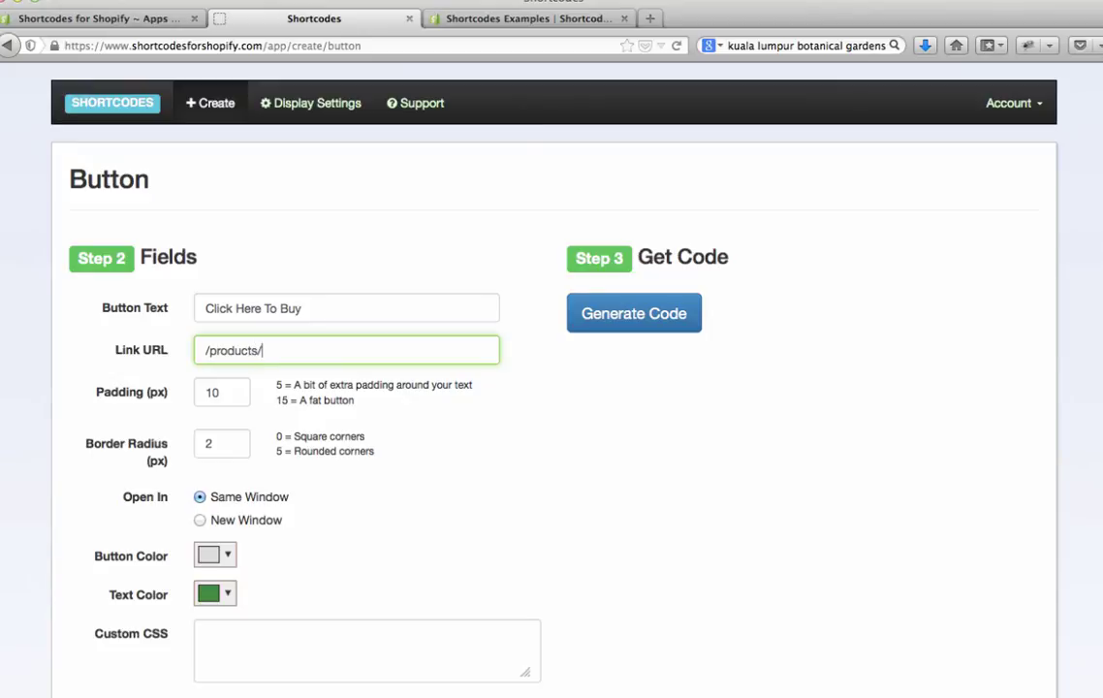
text(product-one)
mouse_move(329, 350)
mouse_down()
mouse_move(204, 347)
mouse_move(345, 350)
mouse_up()
click(234, 347)
click(349, 349)
Change the button padding from 10 to 15
scroll(455, 382, down, 1)
scroll(456, 382, down, 2)
double_click(221, 305)
text(10)
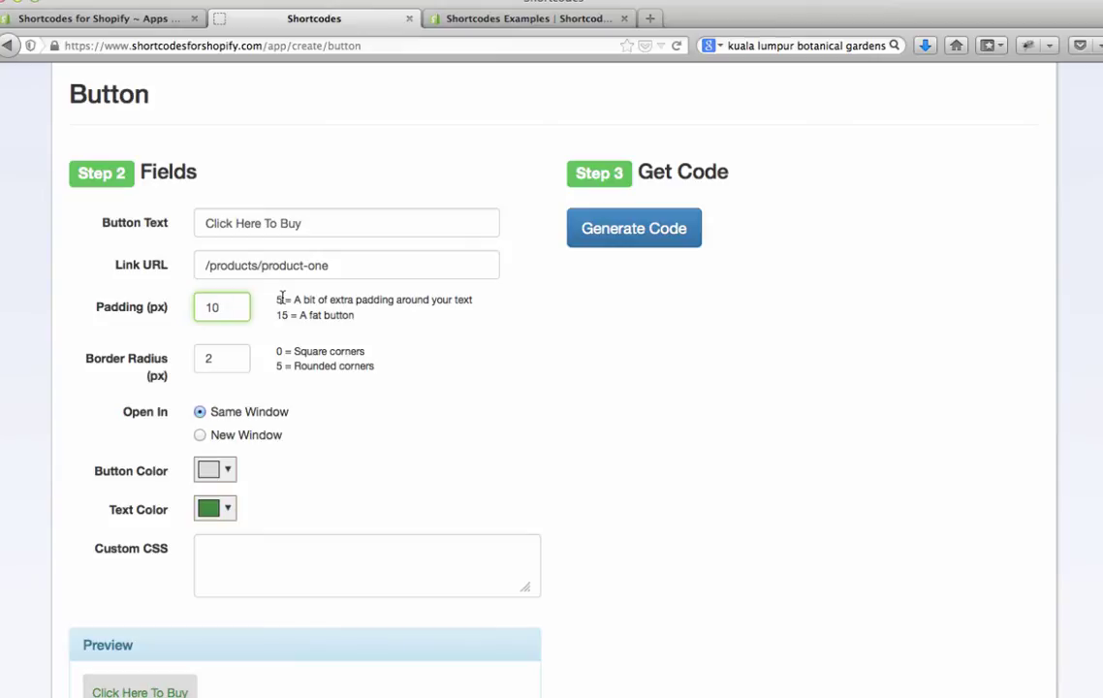
double_click(284, 315)
click(295, 315)
drag(226, 304, 194, 306)
text(15)
click(338, 347)
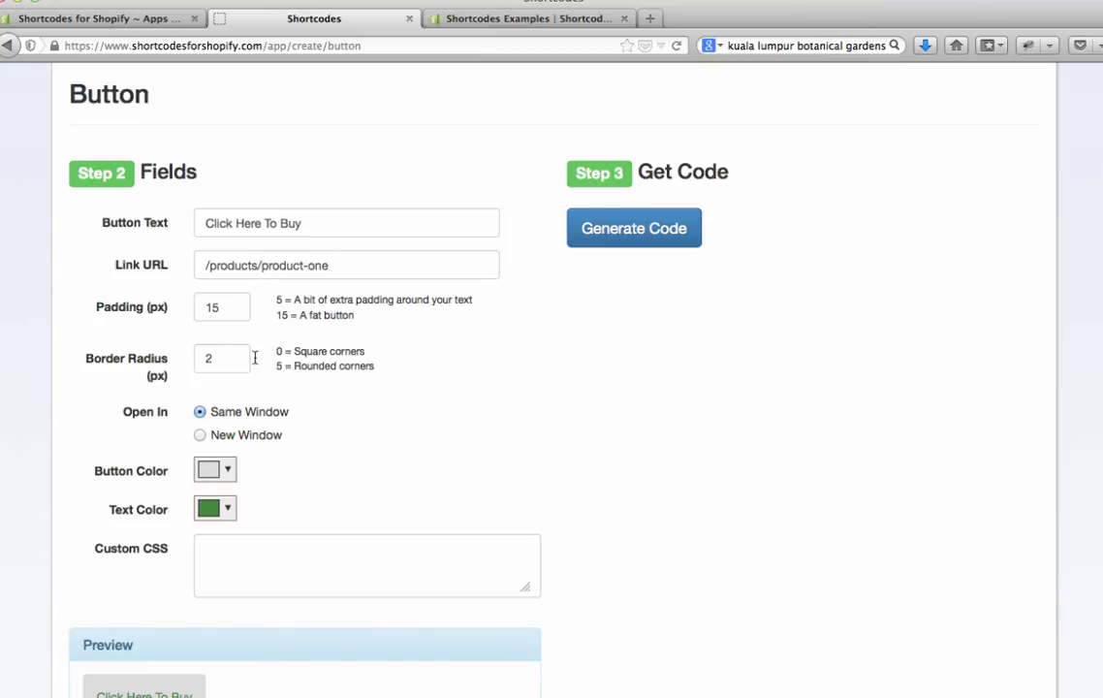
Set the border radius to 5 and scroll down to the preview
double_click(206, 356)
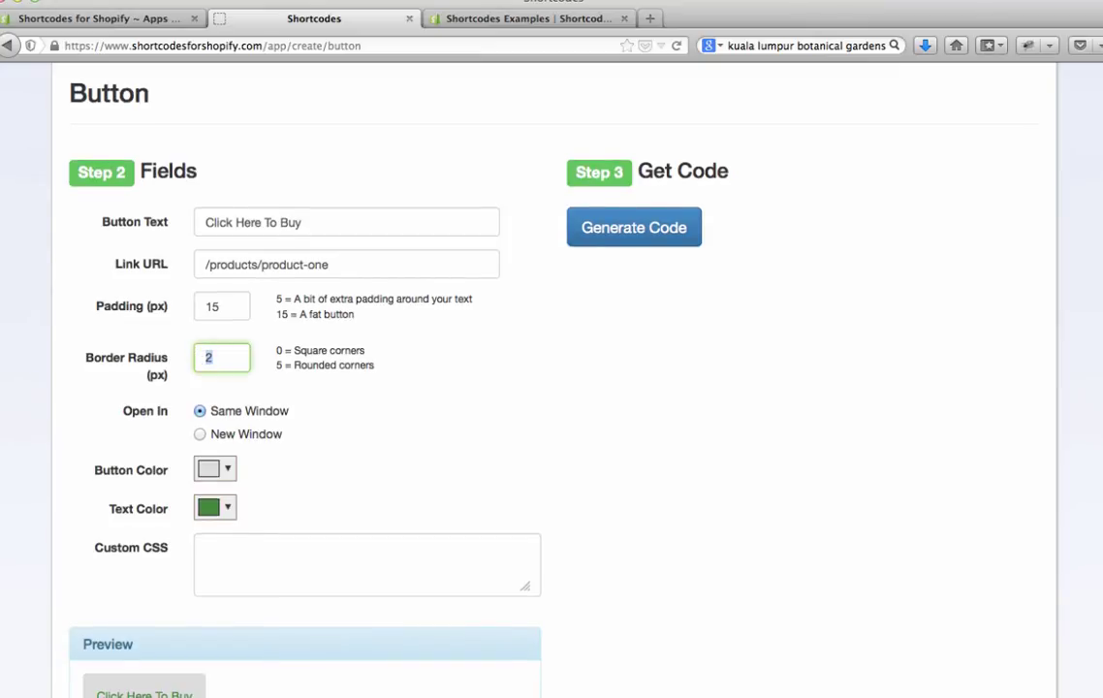
text(5)
click(369, 369)
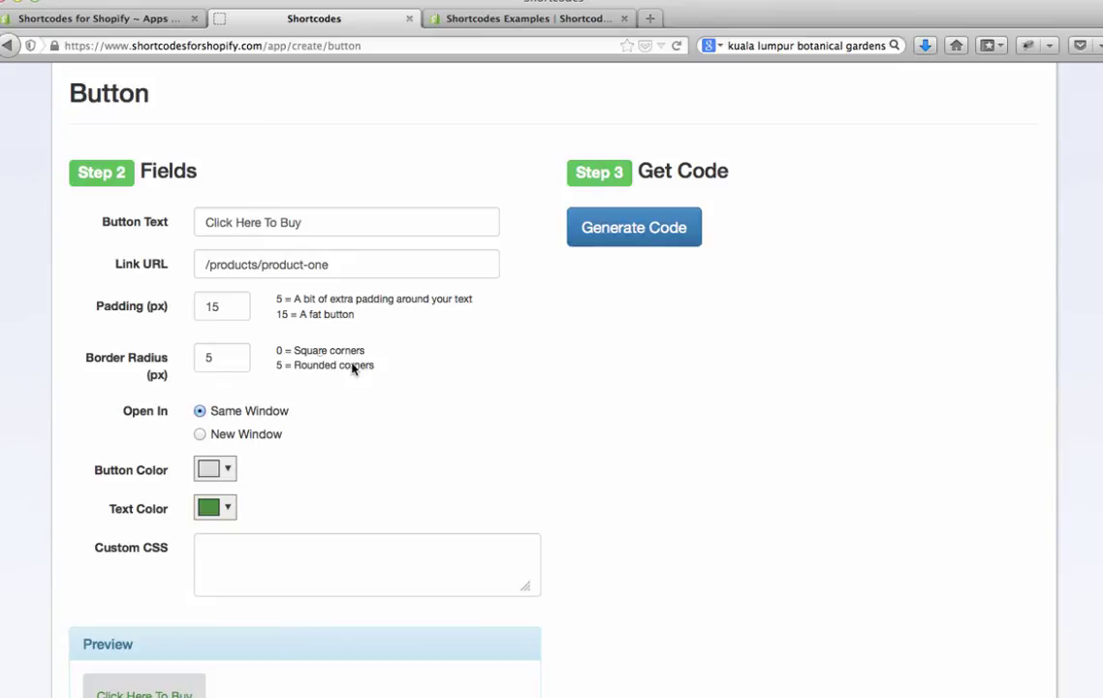
scroll(387, 372, down, 1)
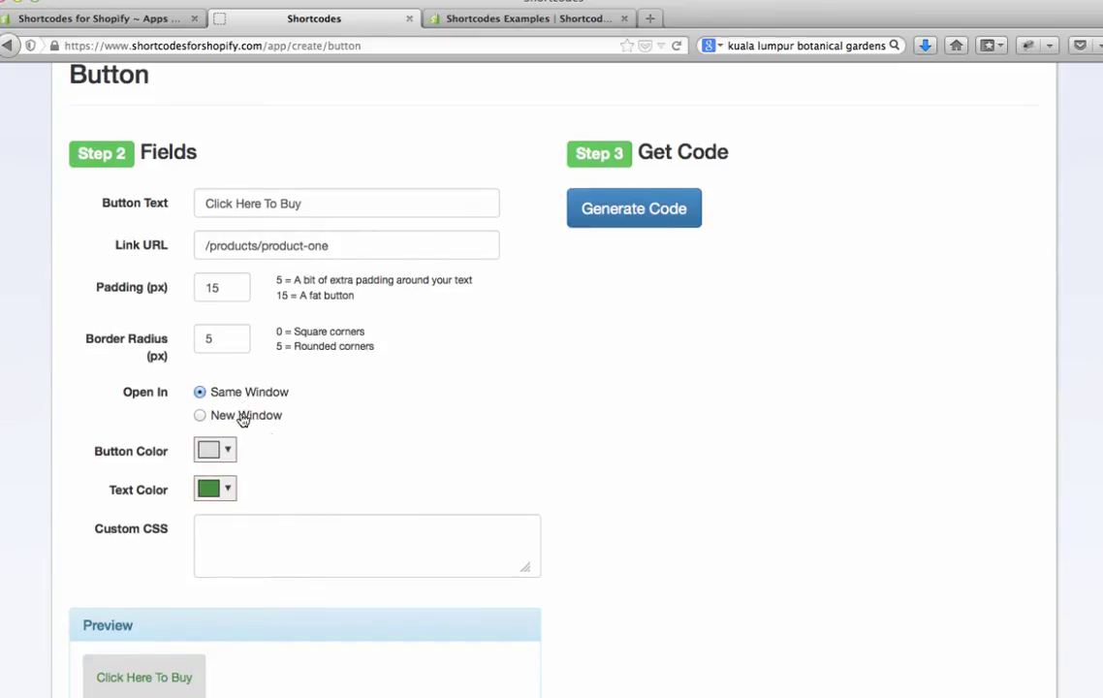
scroll(291, 460, down, 5)
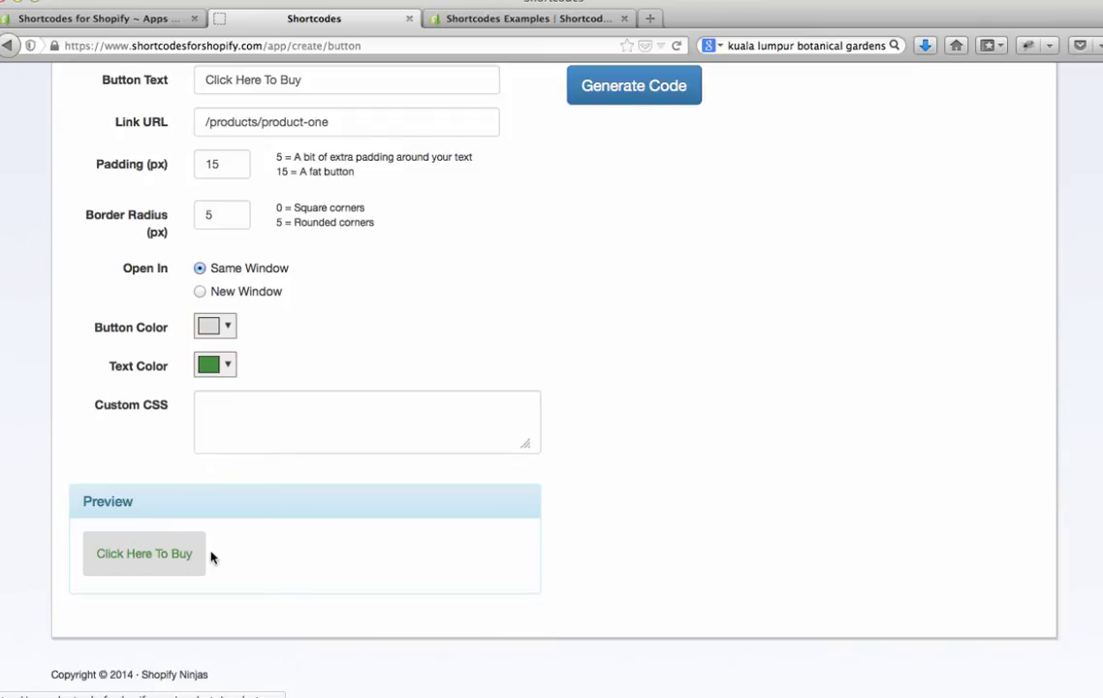
Give the button a dark green colour and white text
click(224, 324)
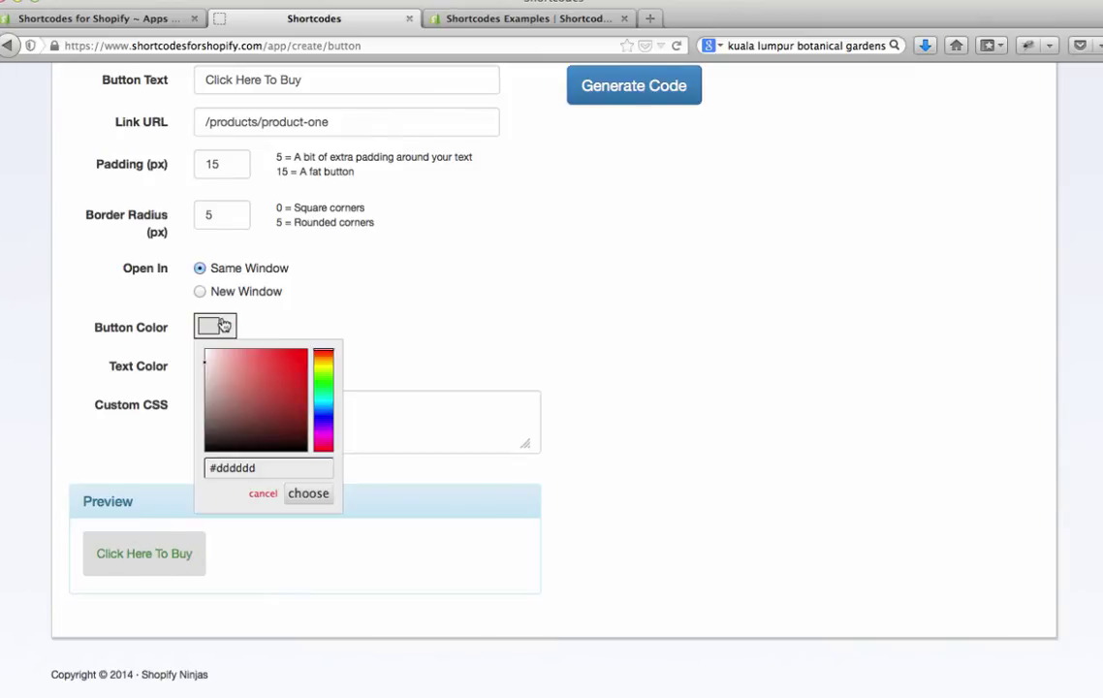
click(266, 380)
click(323, 390)
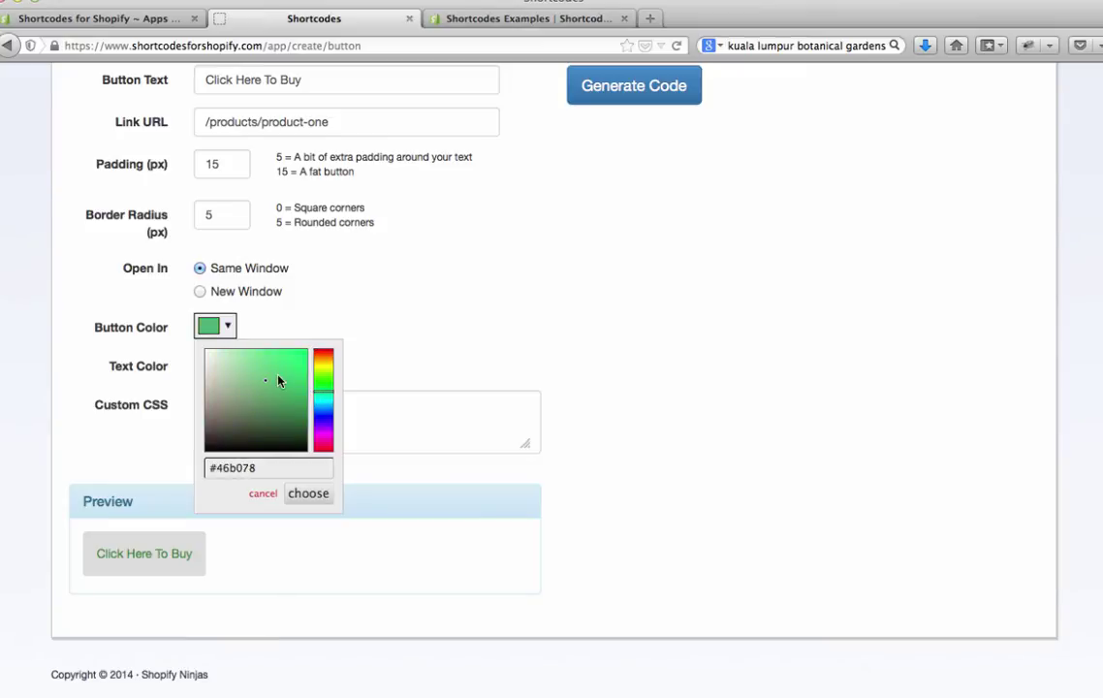
mouse_move(268, 386)
mouse_down()
mouse_move(278, 362)
mouse_move(282, 401)
mouse_up()
click(381, 325)
click(227, 364)
drag(201, 392, 199, 387)
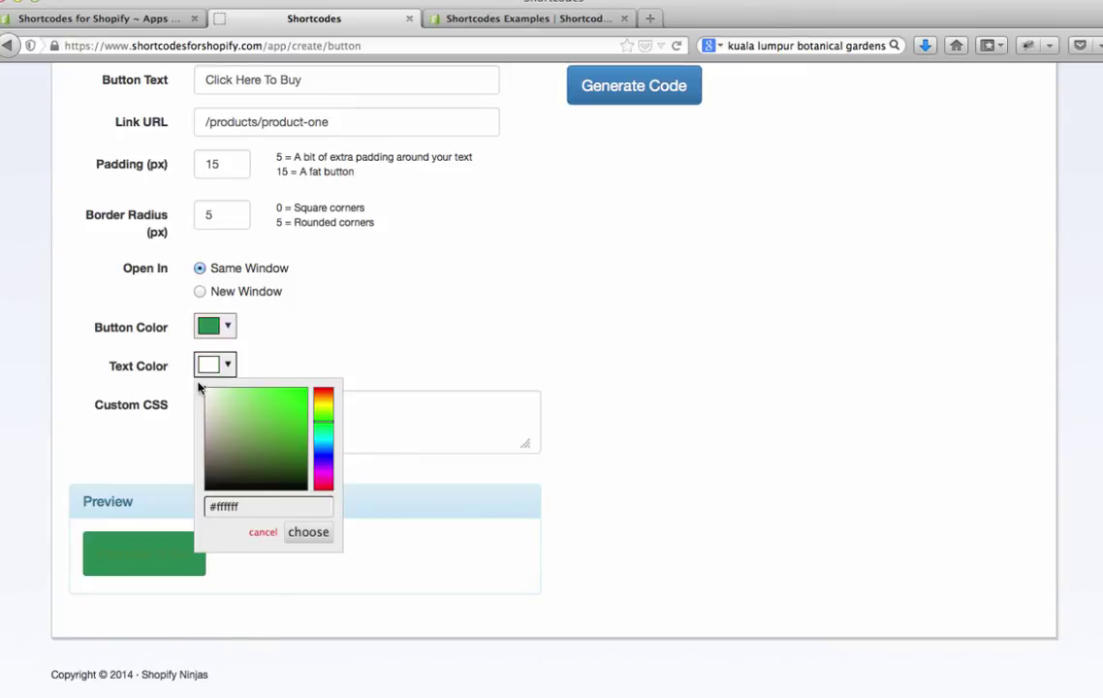
click(348, 357)
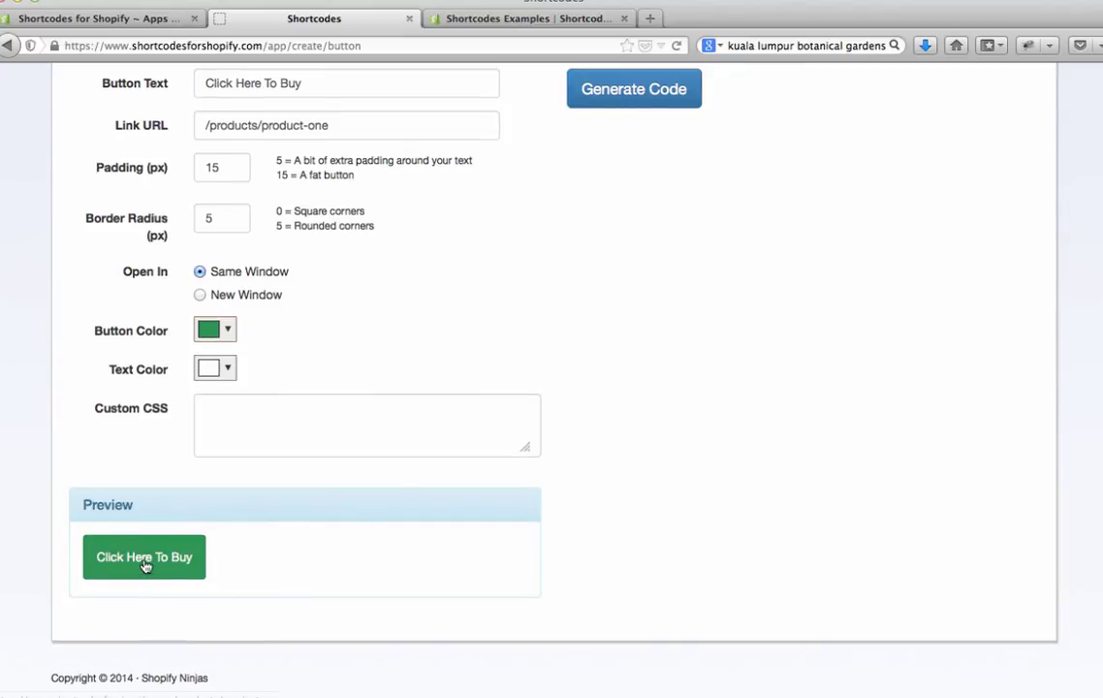
Append ' >' to the label so it reads 'Click Here To Buy >'
click(300, 79)
text(>)
click(511, 271)
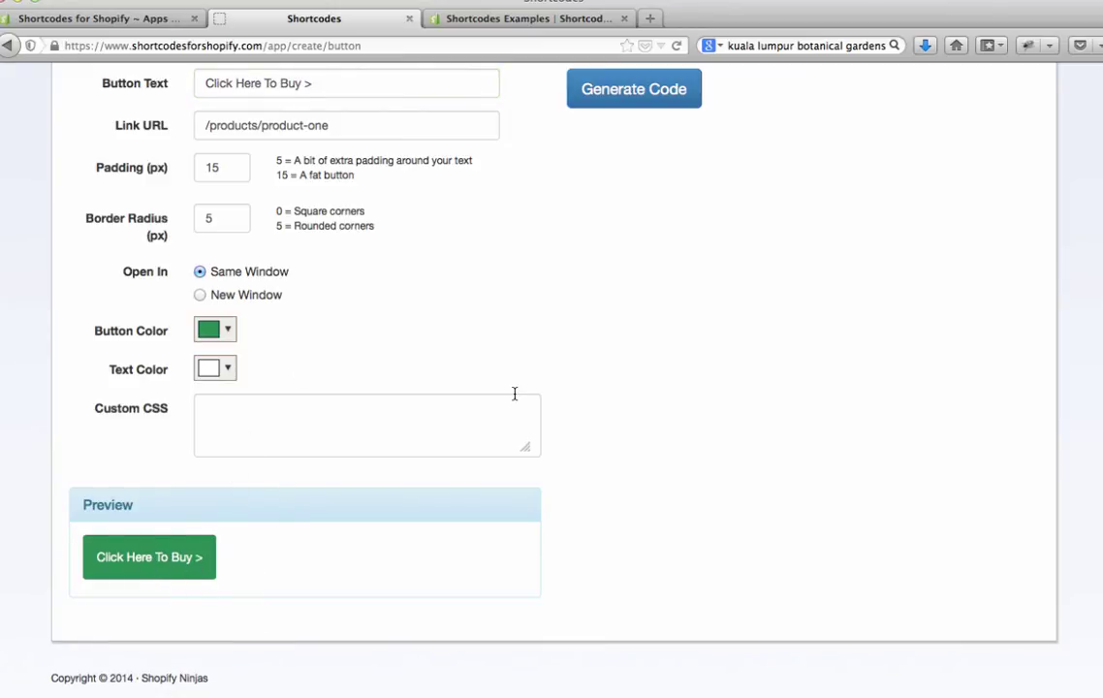
Generate the green button's shortcode, copy it to the clipboard, and go back to the Shopify admin tab
scroll(697, 332, up, 3)
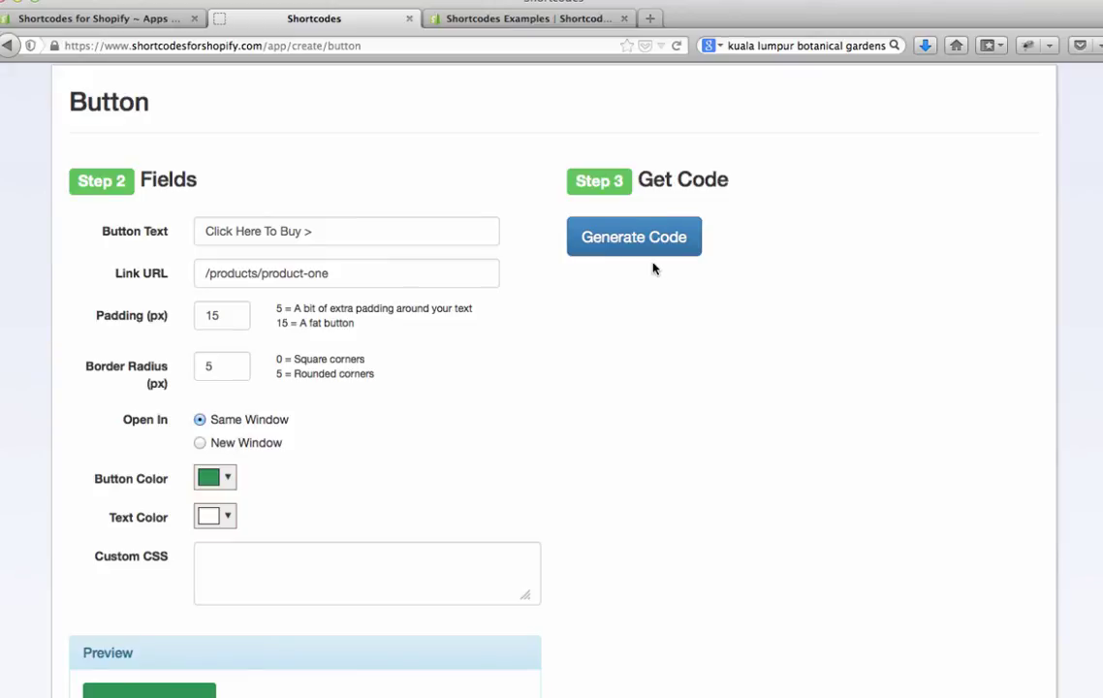
click(650, 250)
scroll(912, 336, down, 2)
scroll(912, 335, down, 1)
drag(577, 253, 825, 270)
click(825, 270)
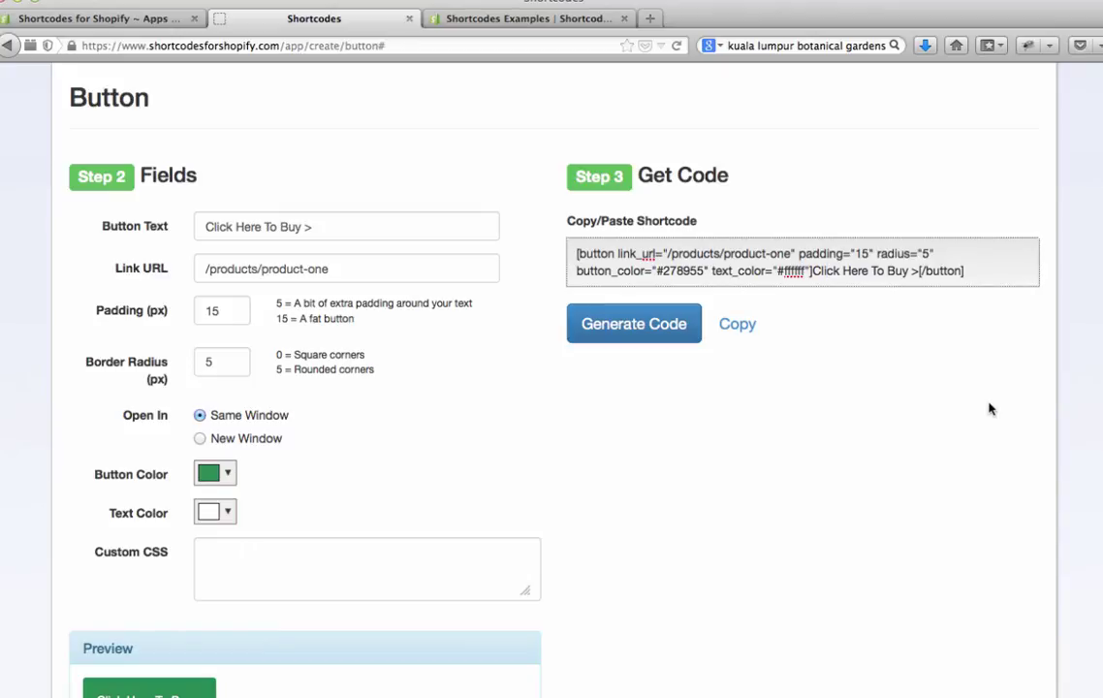
click(740, 333)
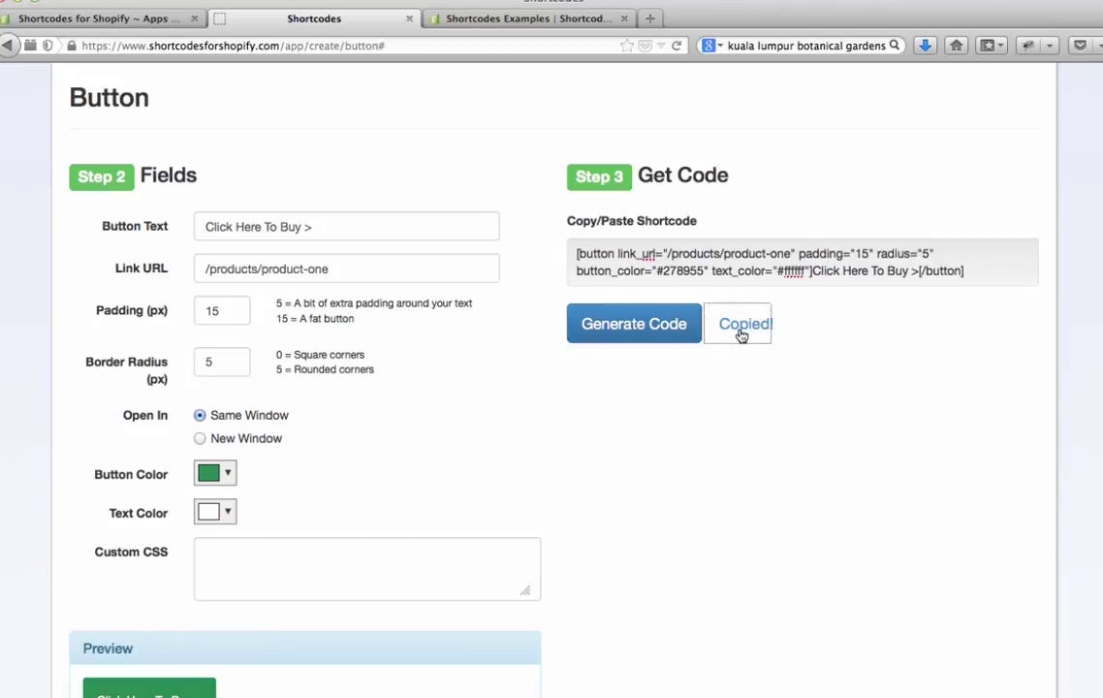
click(97, 17)
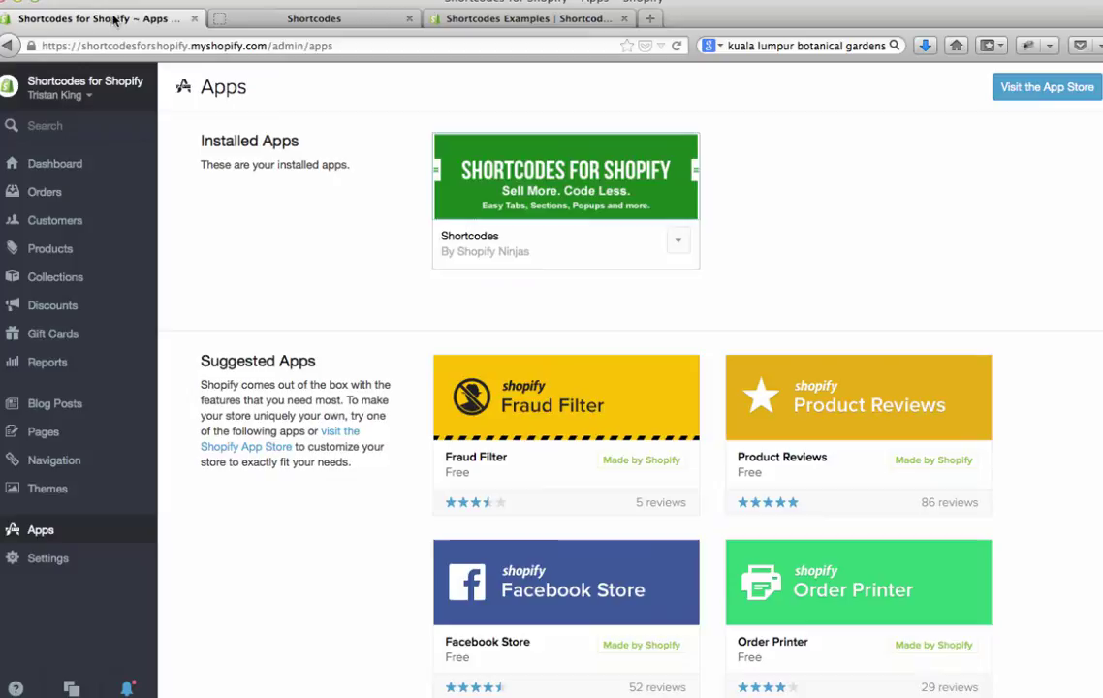
Open the Shortcodes Examples page for editing and check its live storefront version
click(45, 432)
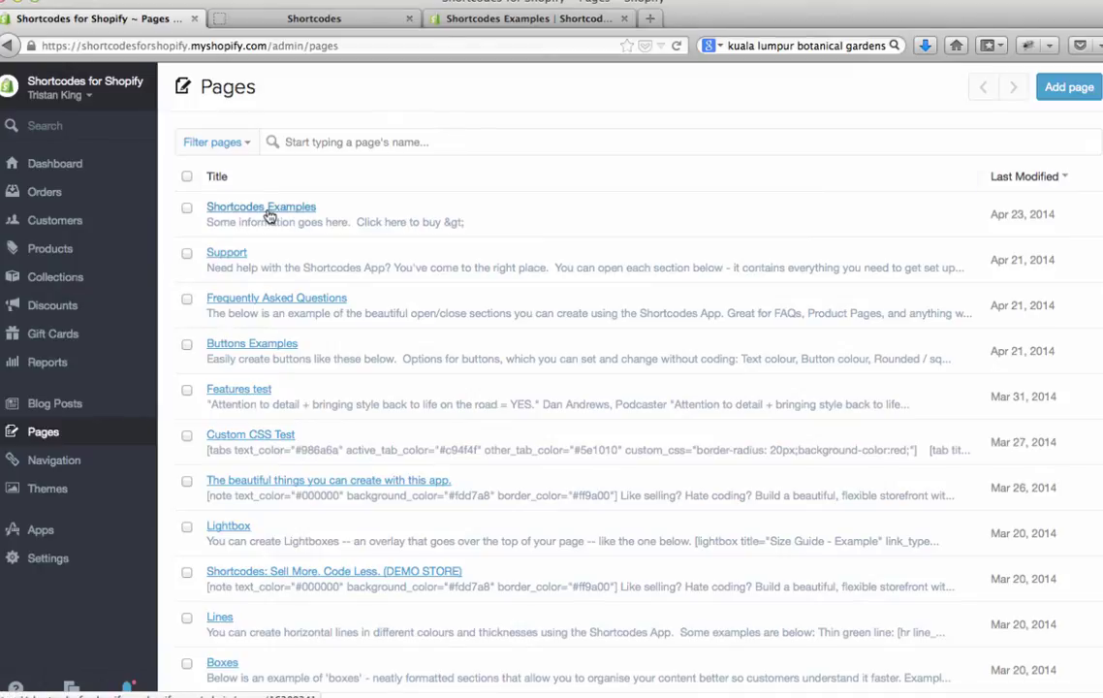
click(268, 209)
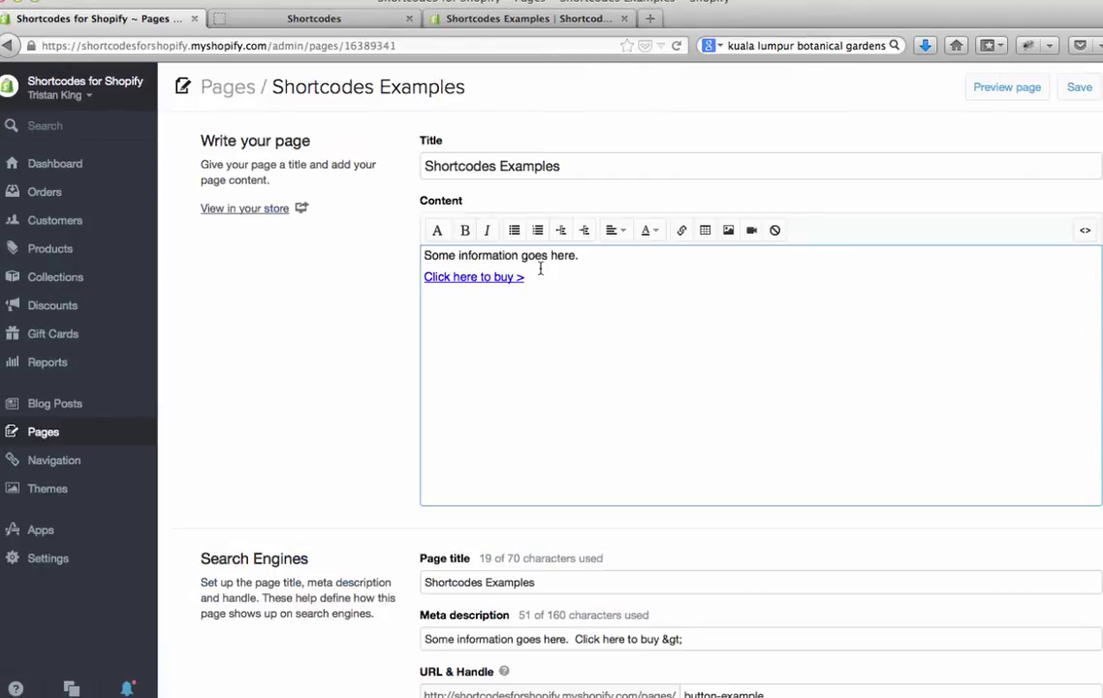
click(503, 17)
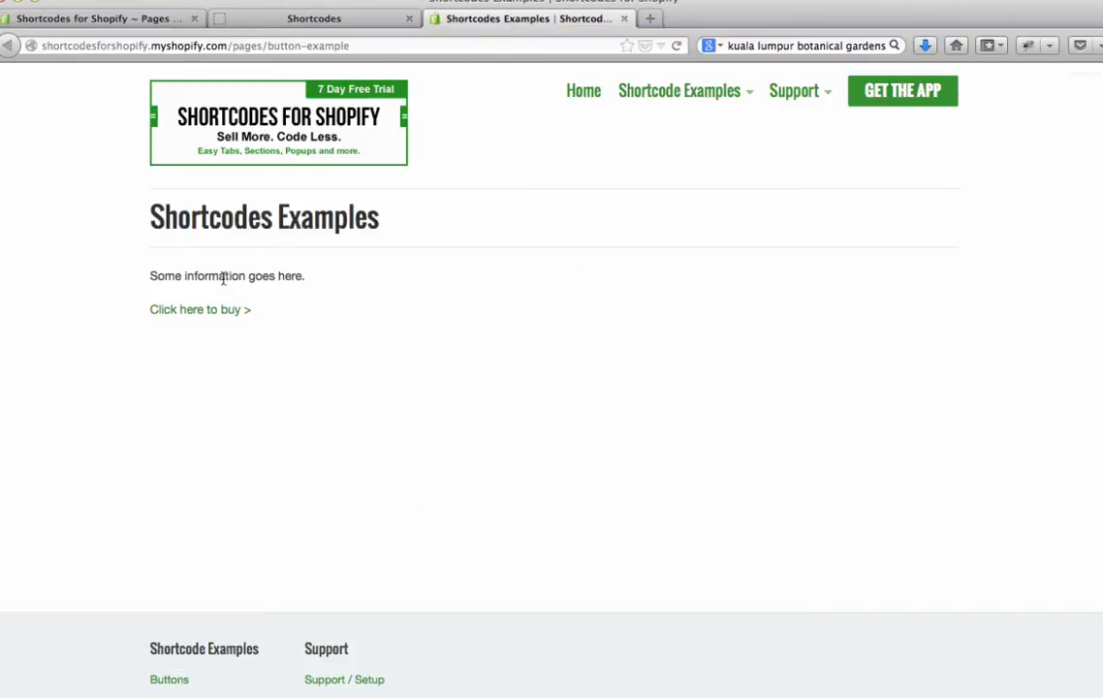
click(139, 25)
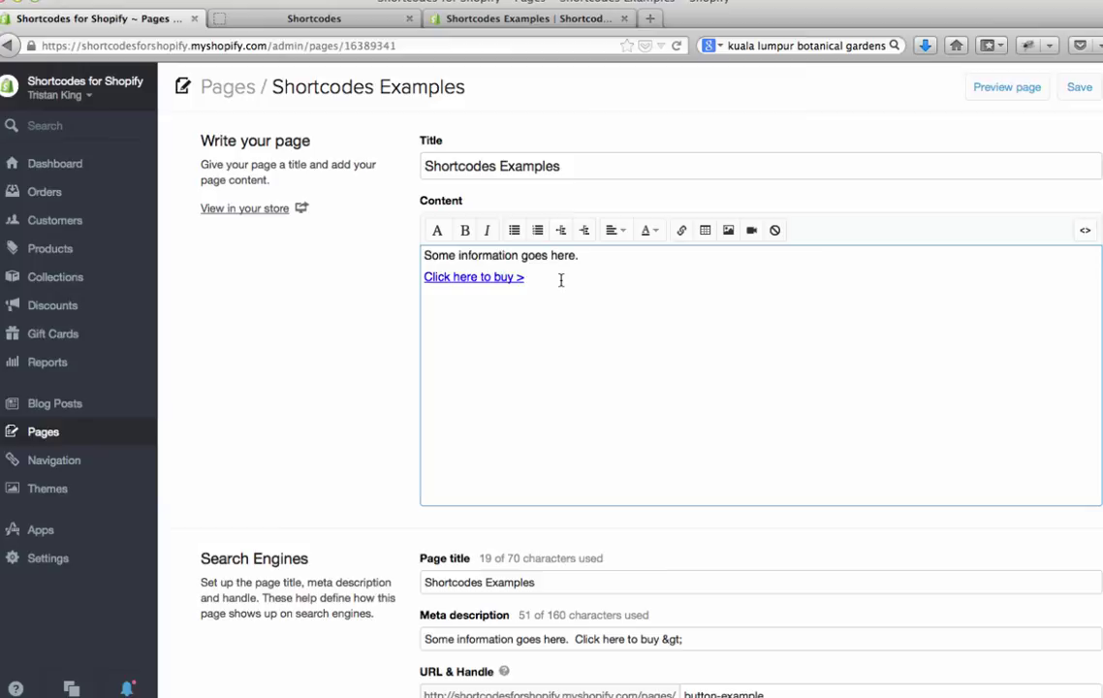
Replace the 'Click here to buy >' link with the pasted button shortcode, save, and view the live page
drag(615, 278, 421, 281)
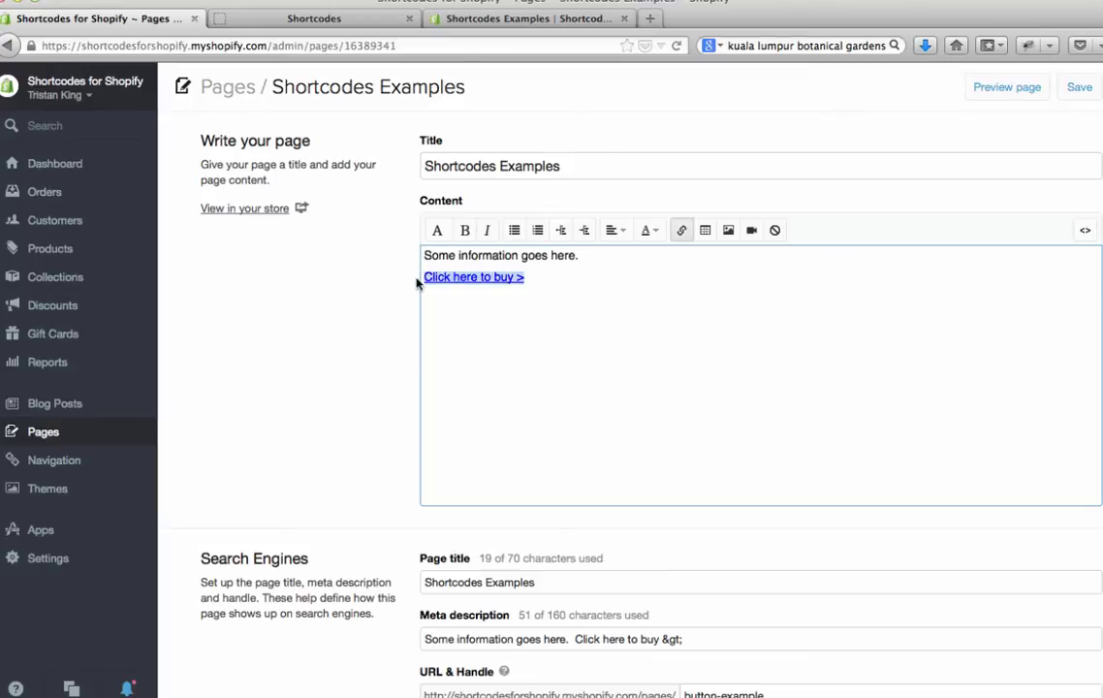
key(BackSpace)
key(Return)
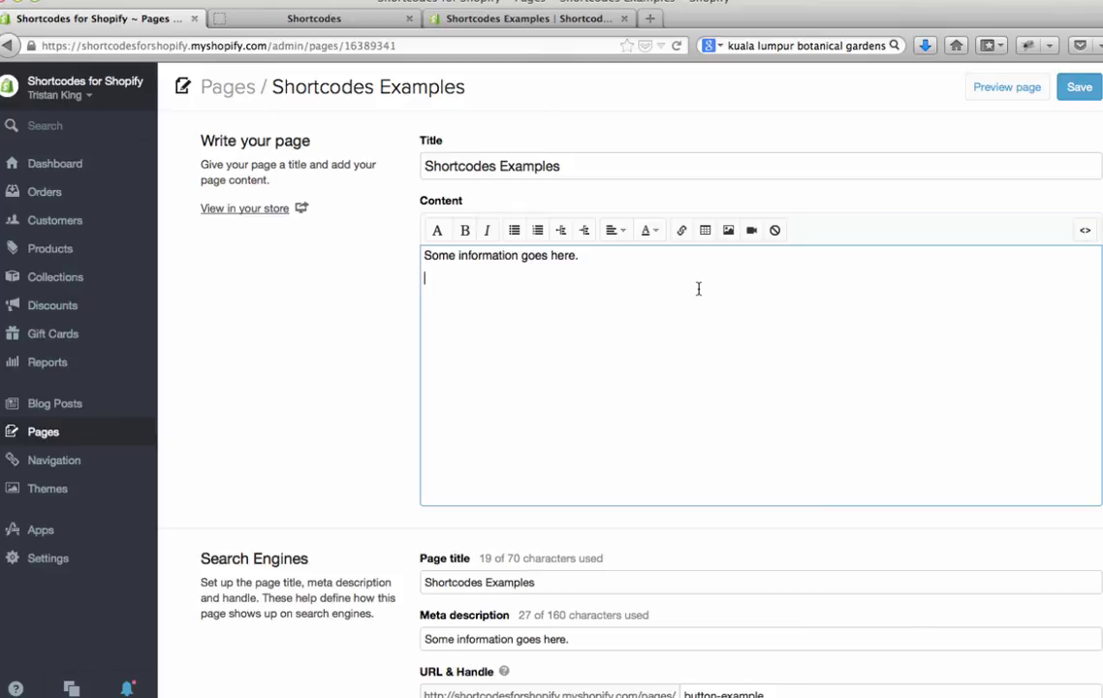
key(super+v)
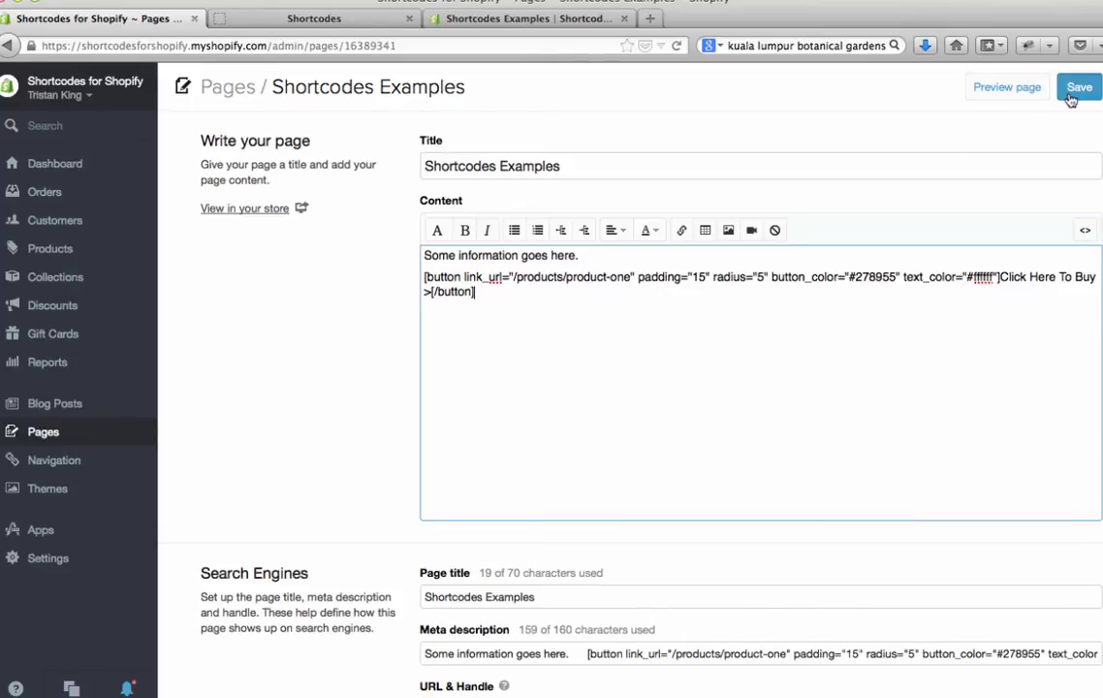
click(1072, 94)
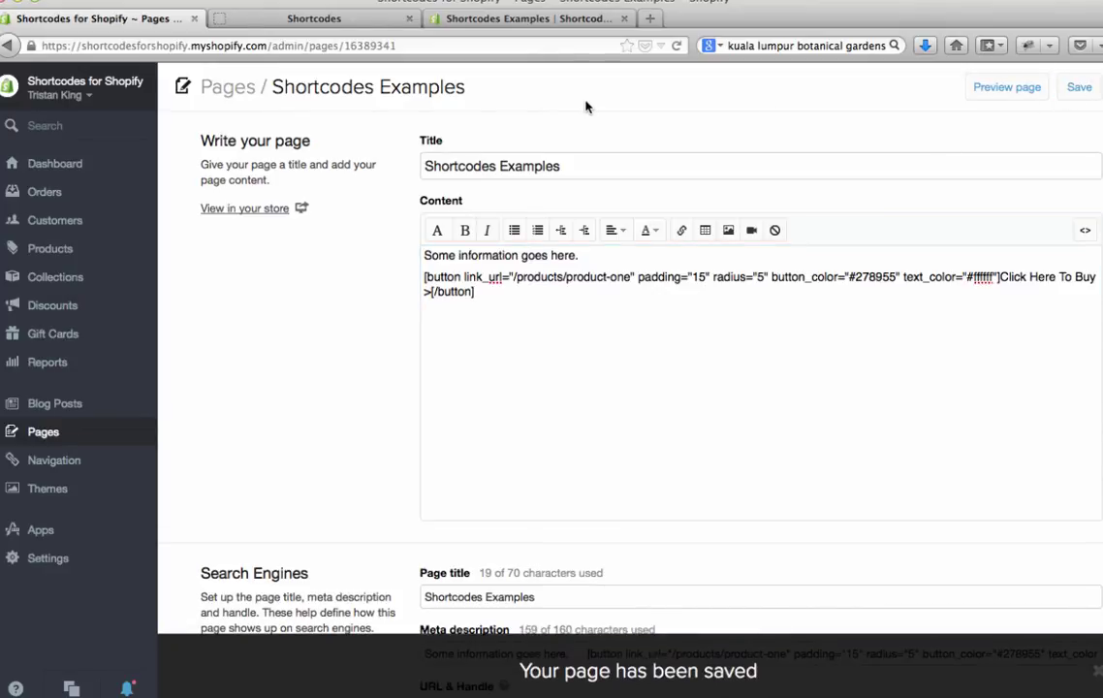
click(242, 207)
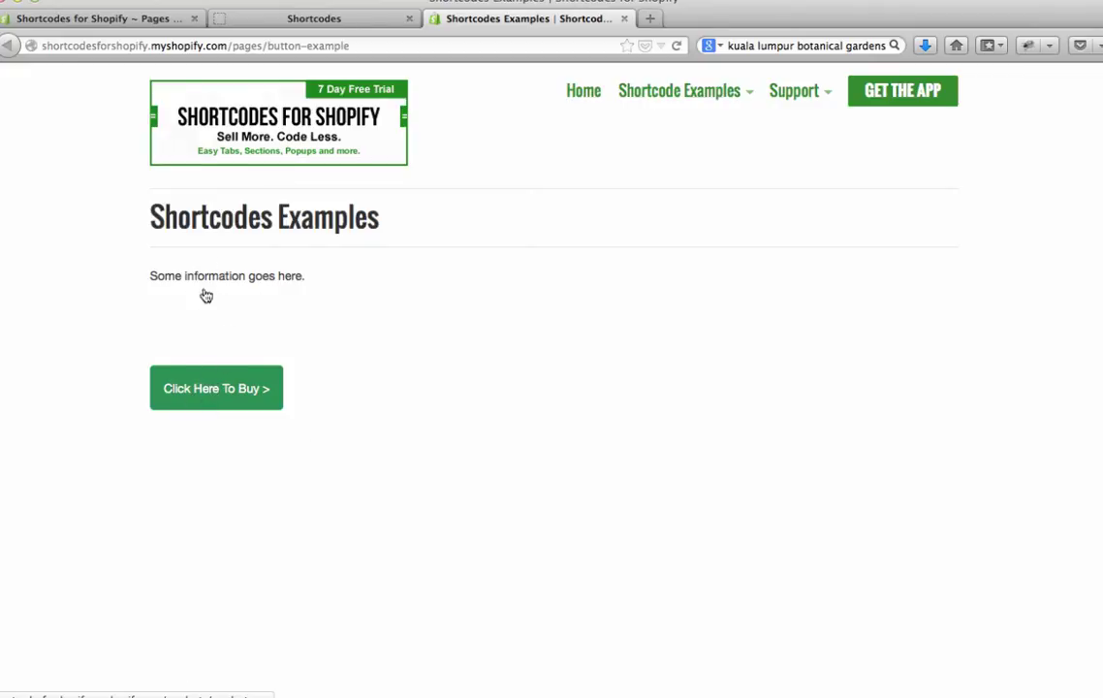
Insert 'Now' after 'Buy' in the shortcode label and save the page
click(109, 19)
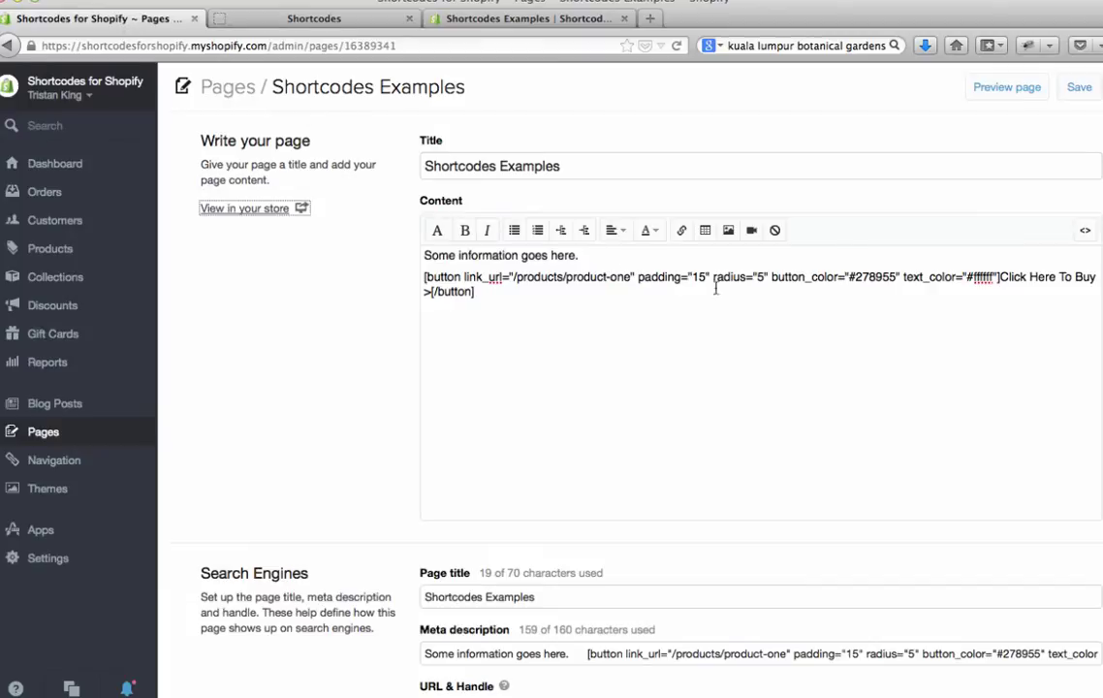
click(1019, 278)
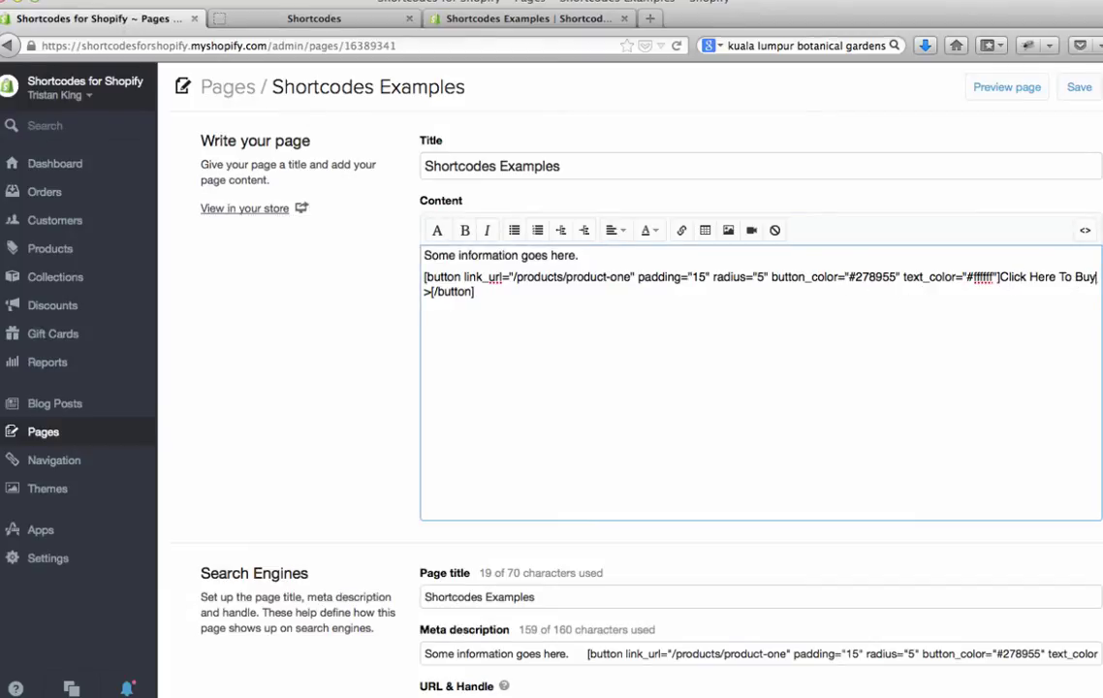
click(1097, 278)
text(Now)
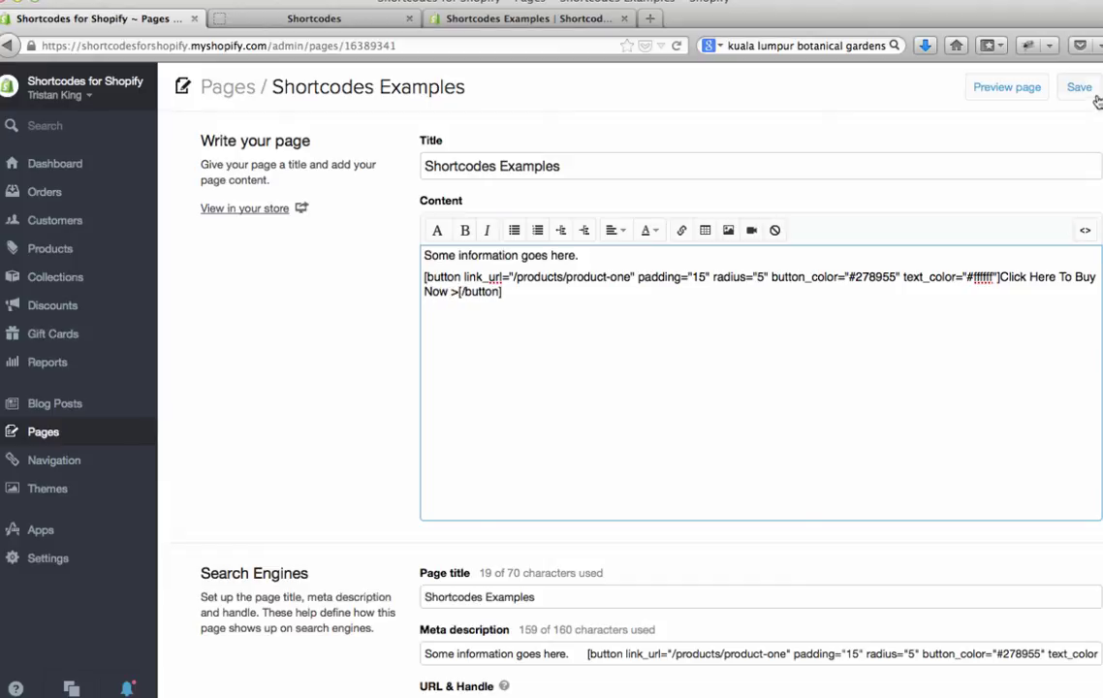
click(1079, 90)
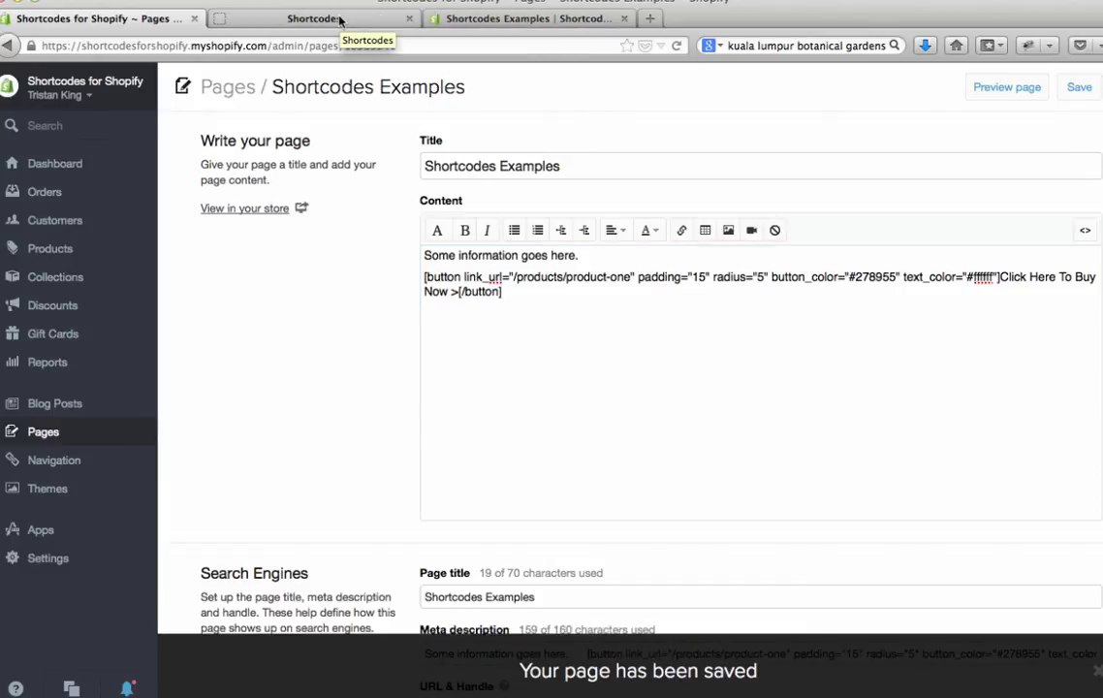
Reload the storefront to confirm the button reads 'Click Here To Buy Now >', then return to the editor
click(340, 20)
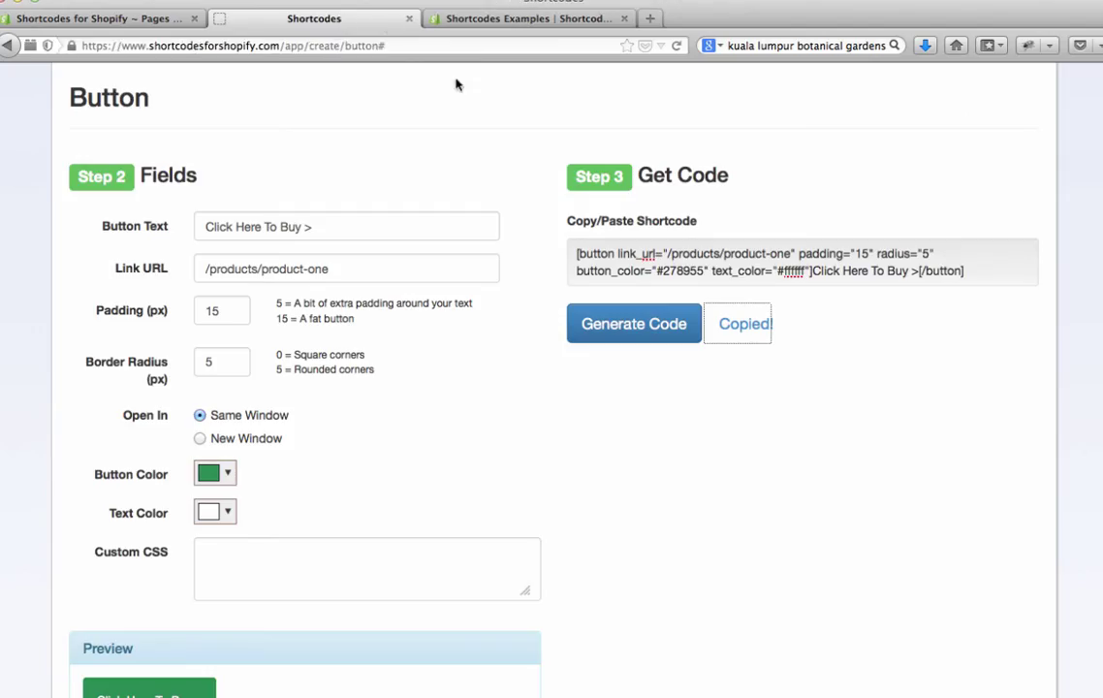
click(115, 19)
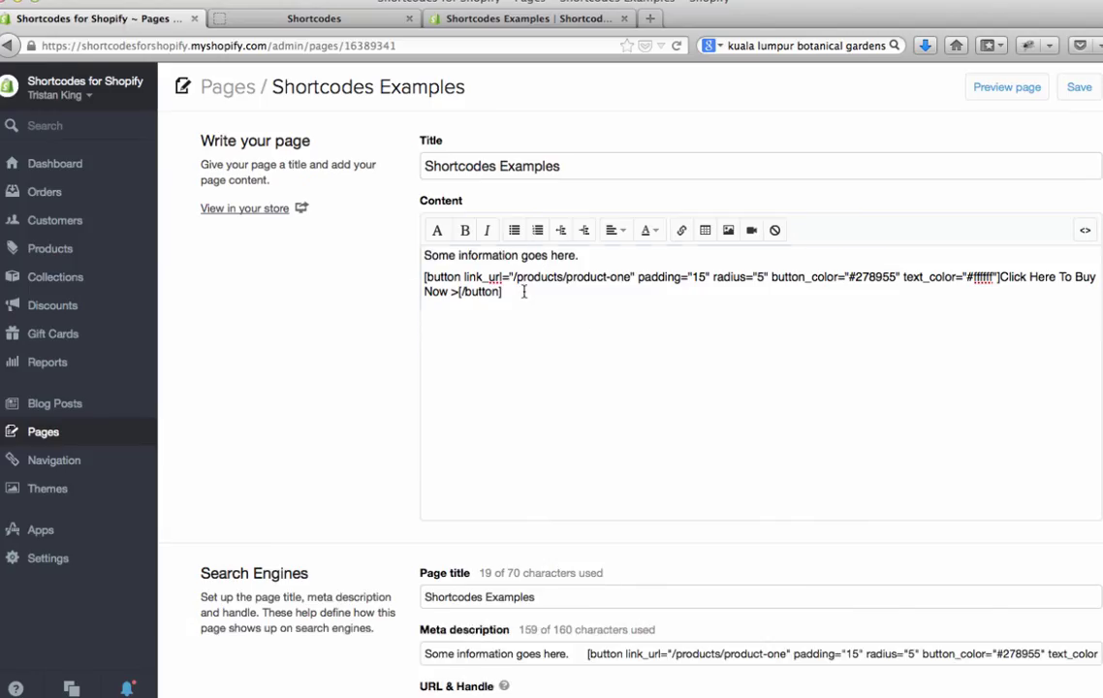
drag(523, 292, 423, 277)
click(461, 260)
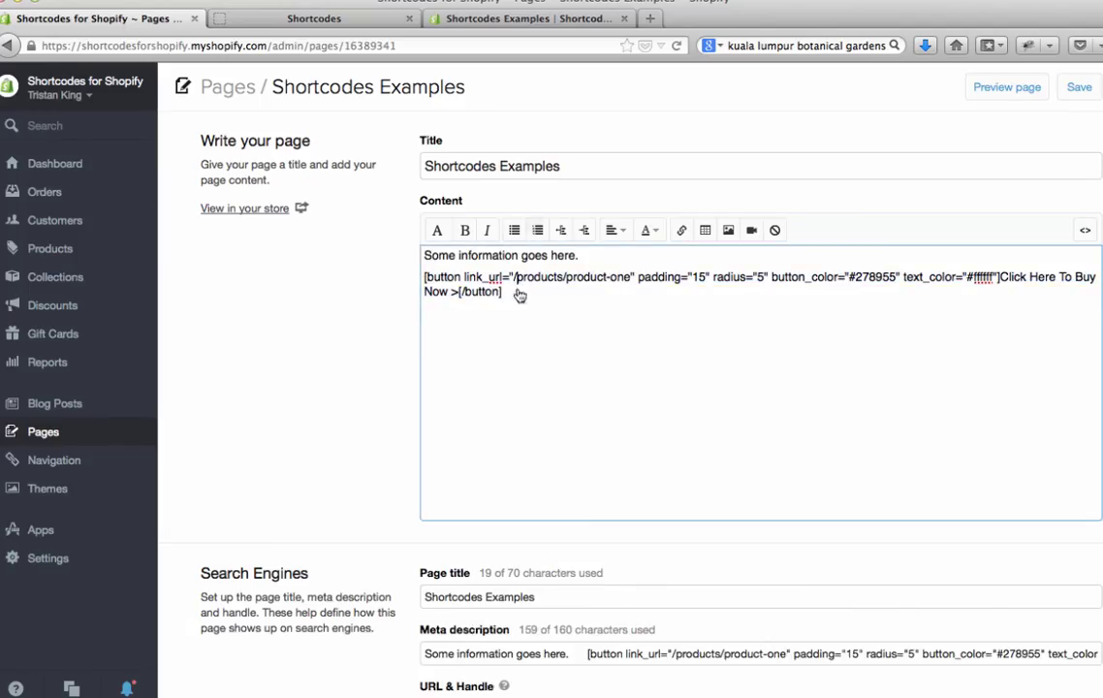
click(497, 20)
click(676, 46)
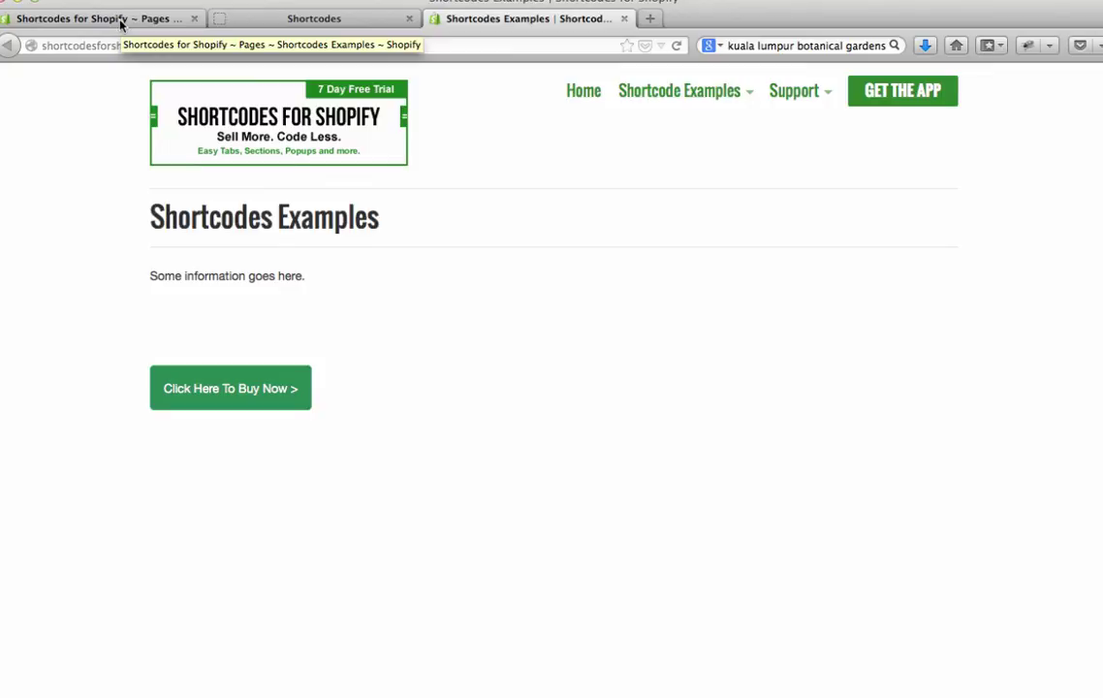
click(121, 19)
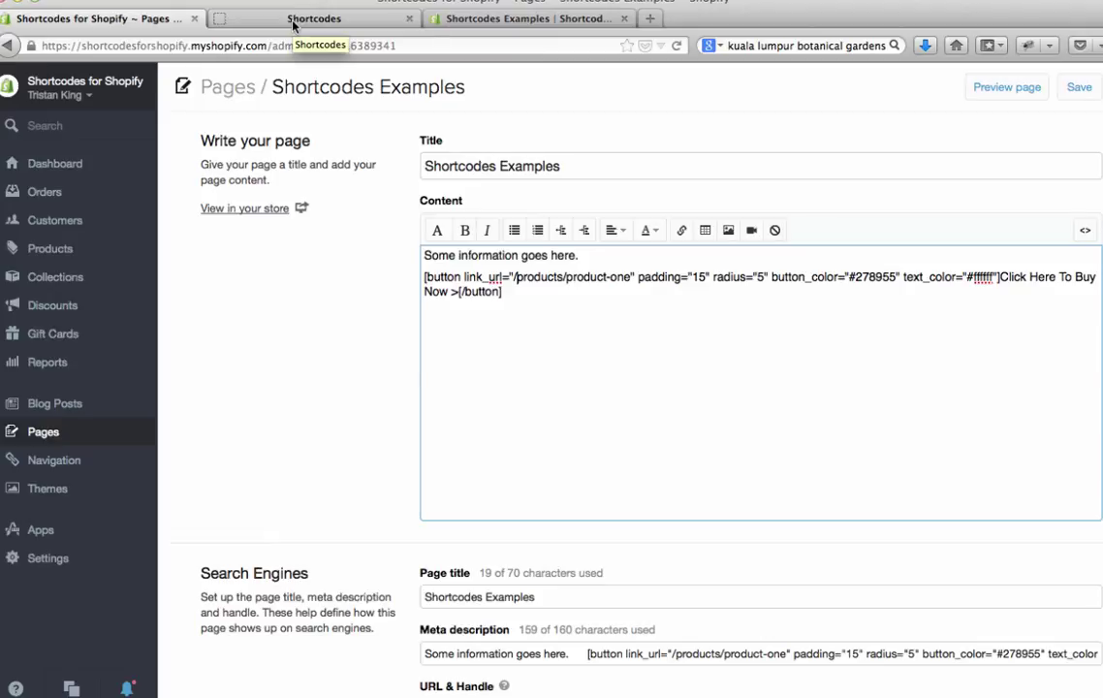
click(492, 18)
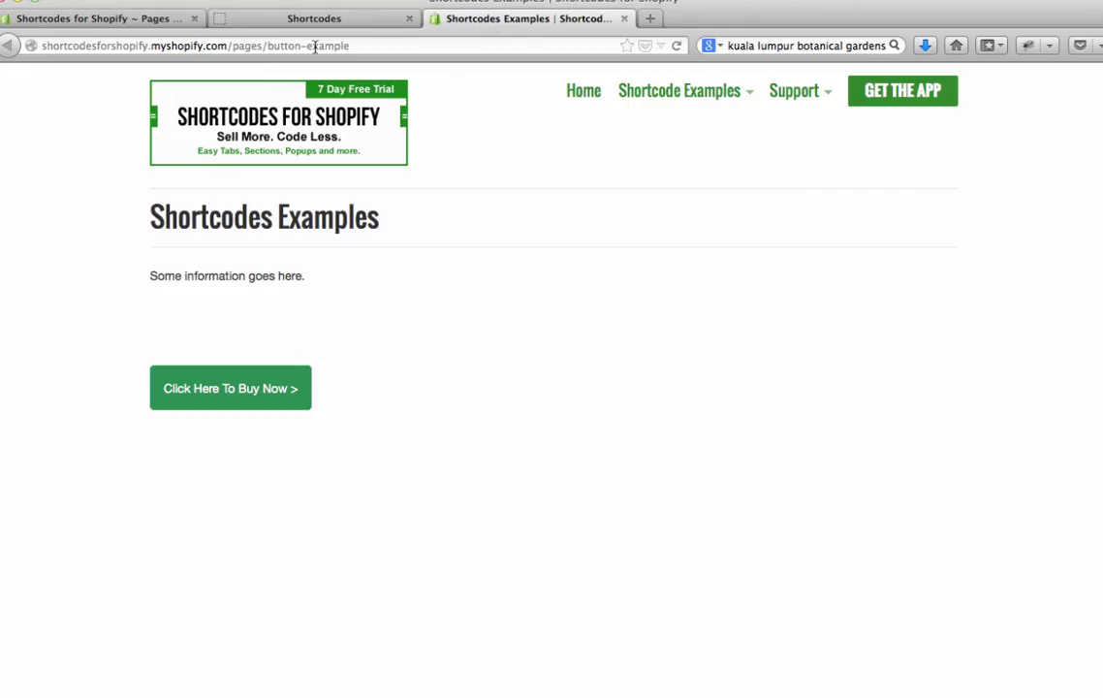
click(121, 17)
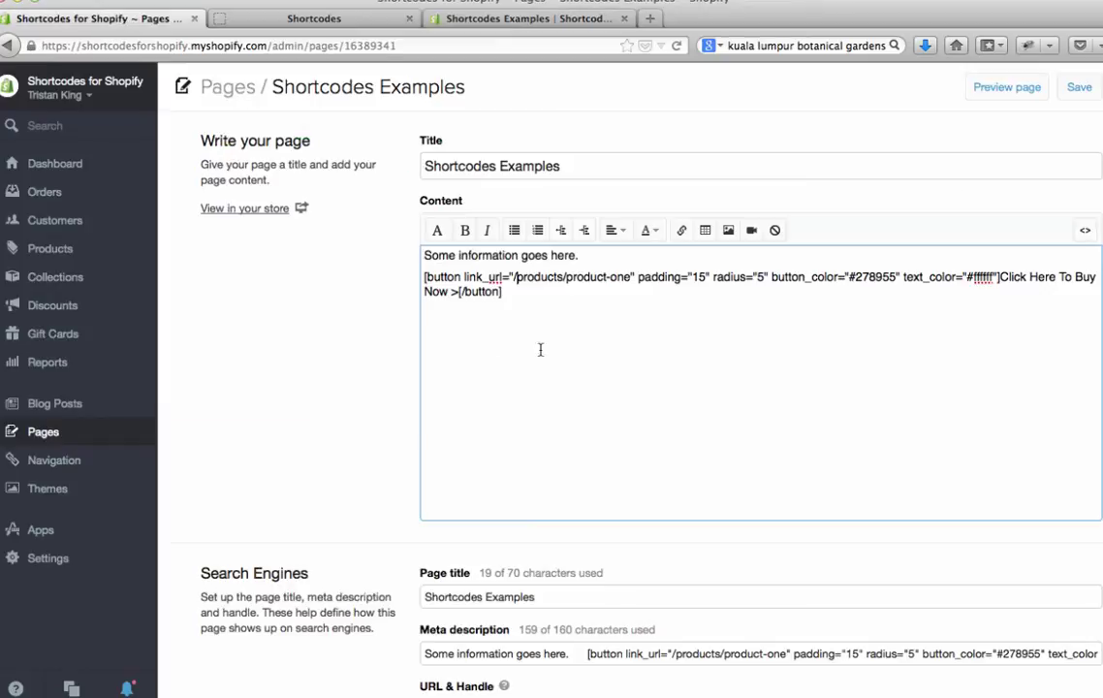
Add a '-----' divider line below the button shortcode in the page content
click(531, 296)
key(Return)
key(Return)
text(-----)
key(Return)
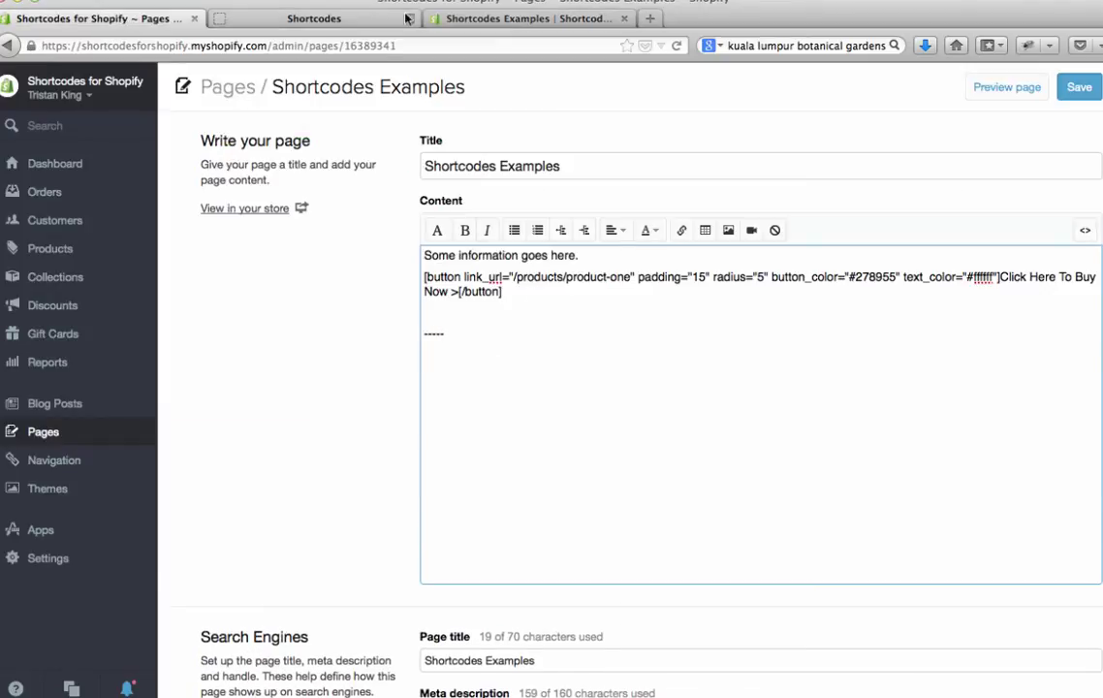
Start an Expandable Section shortcode and set its text colour to black #000000
click(329, 18)
scroll(251, 147, up, 2)
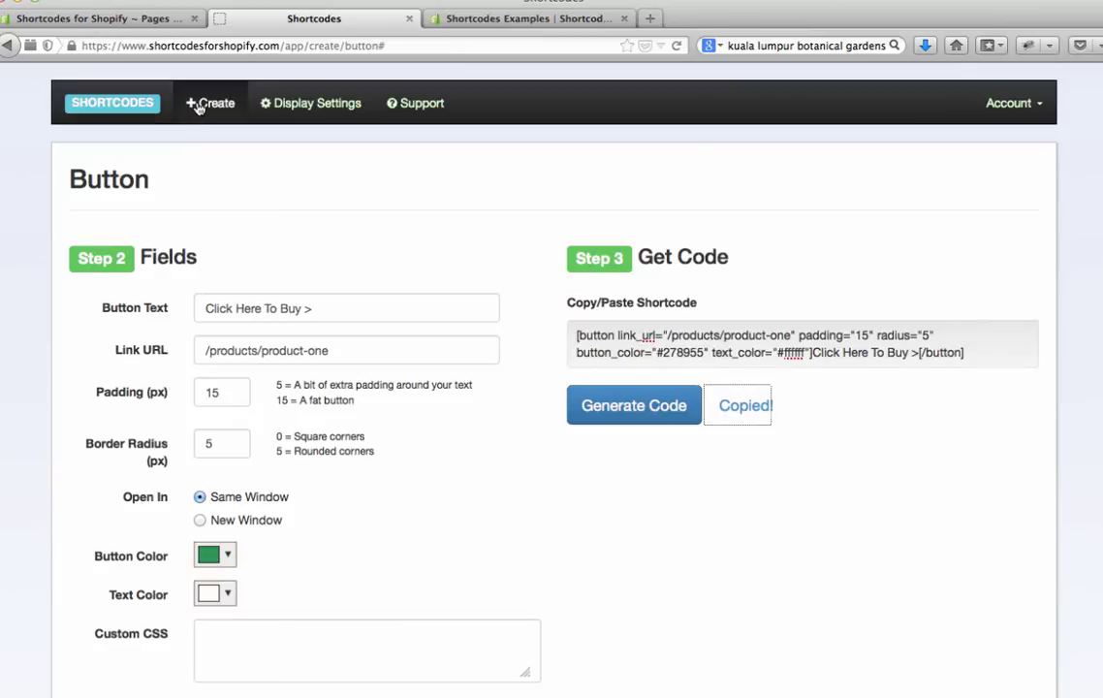
click(198, 103)
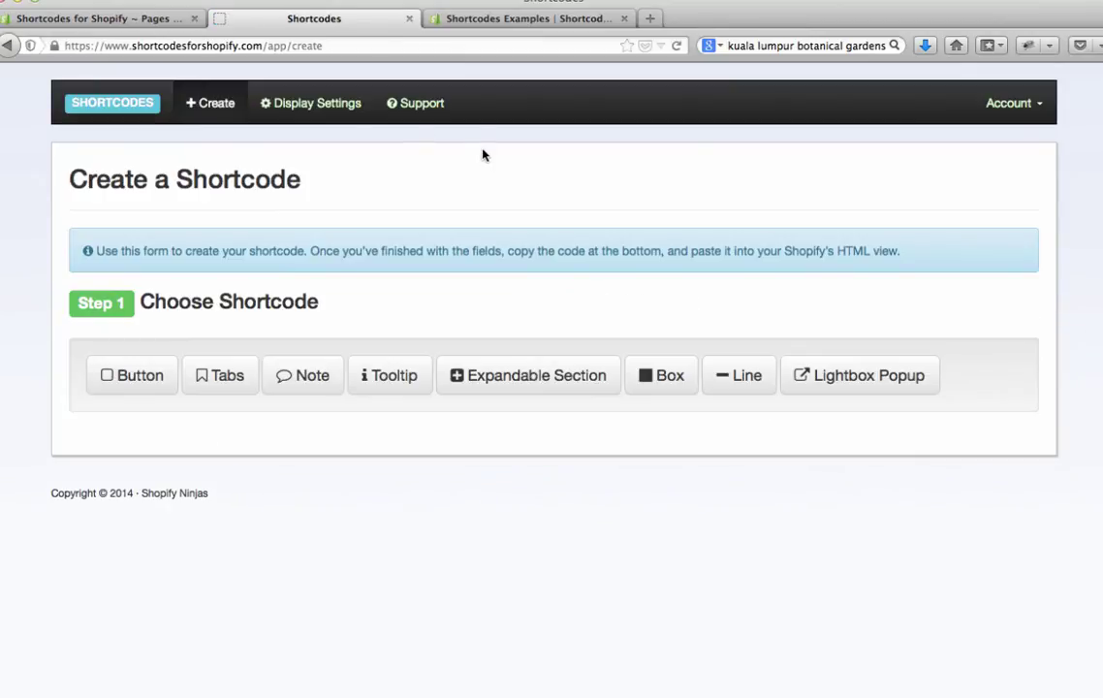
click(526, 372)
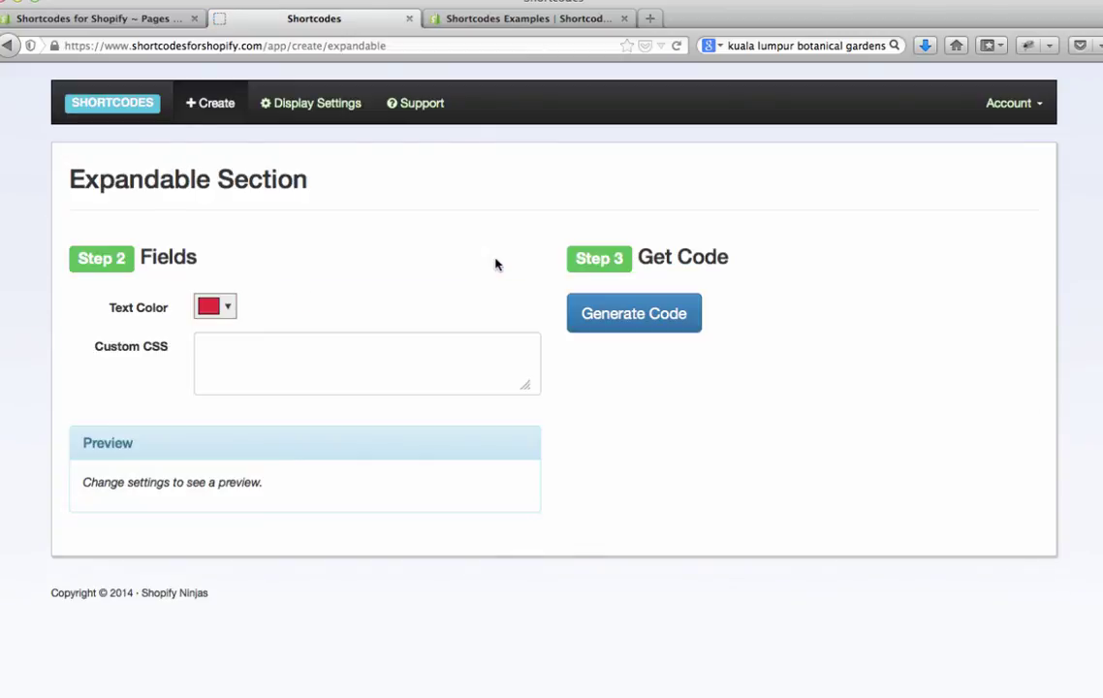
click(215, 307)
click(216, 430)
drag(215, 429, 209, 438)
click(303, 372)
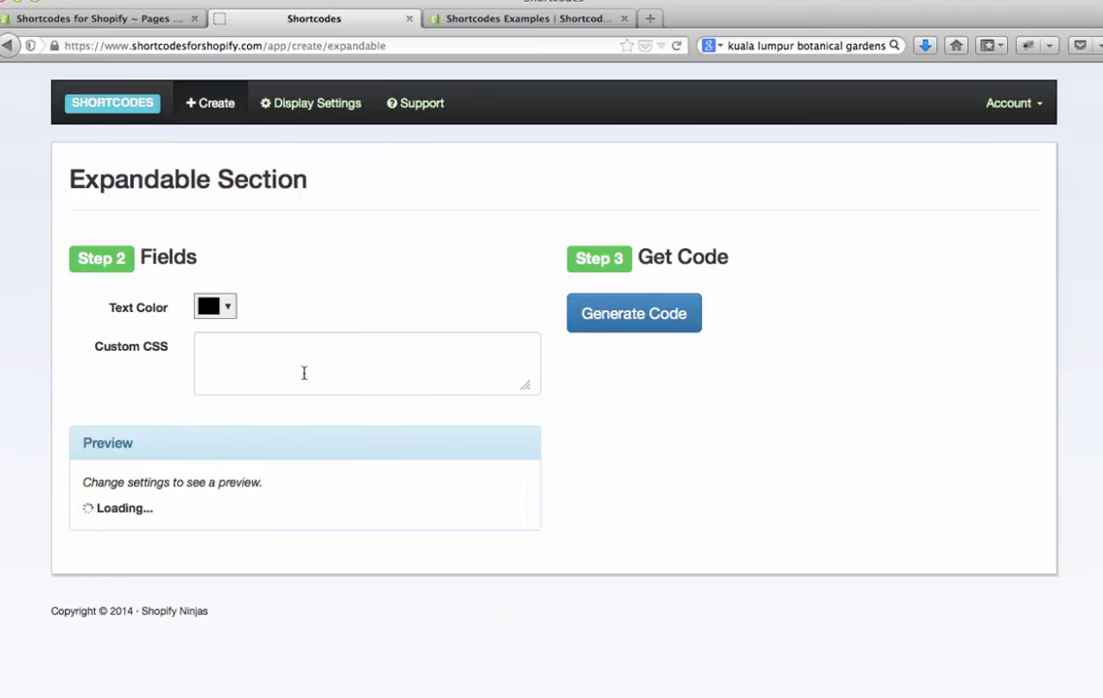
Generate the expandable section shortcode, copy it, and return to the page editor
click(669, 318)
scroll(950, 286, down, 1)
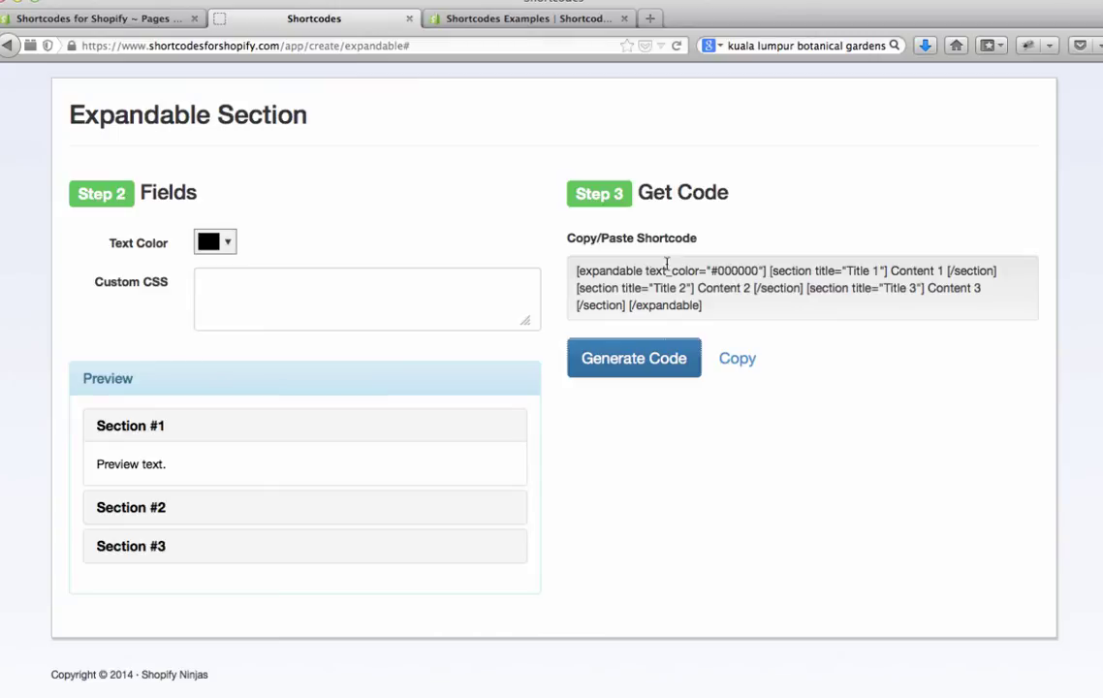
click(738, 361)
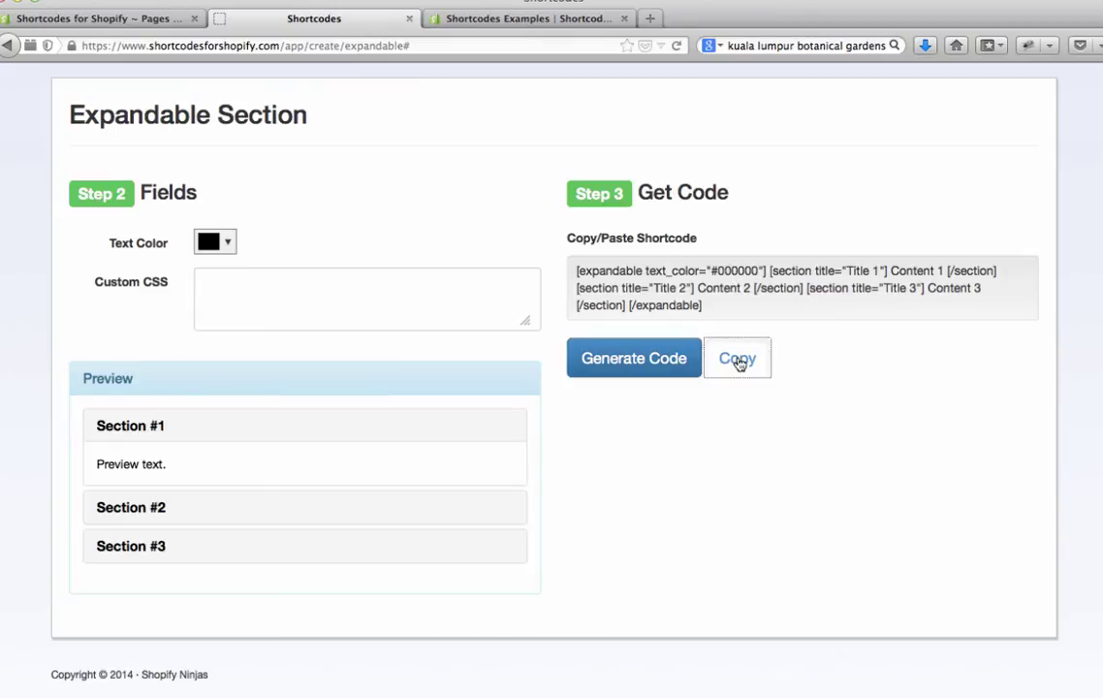
click(145, 20)
Paste the expandable shortcode below the divider and fill section one with 'Question One' and 'Answer one'
key(super+v)
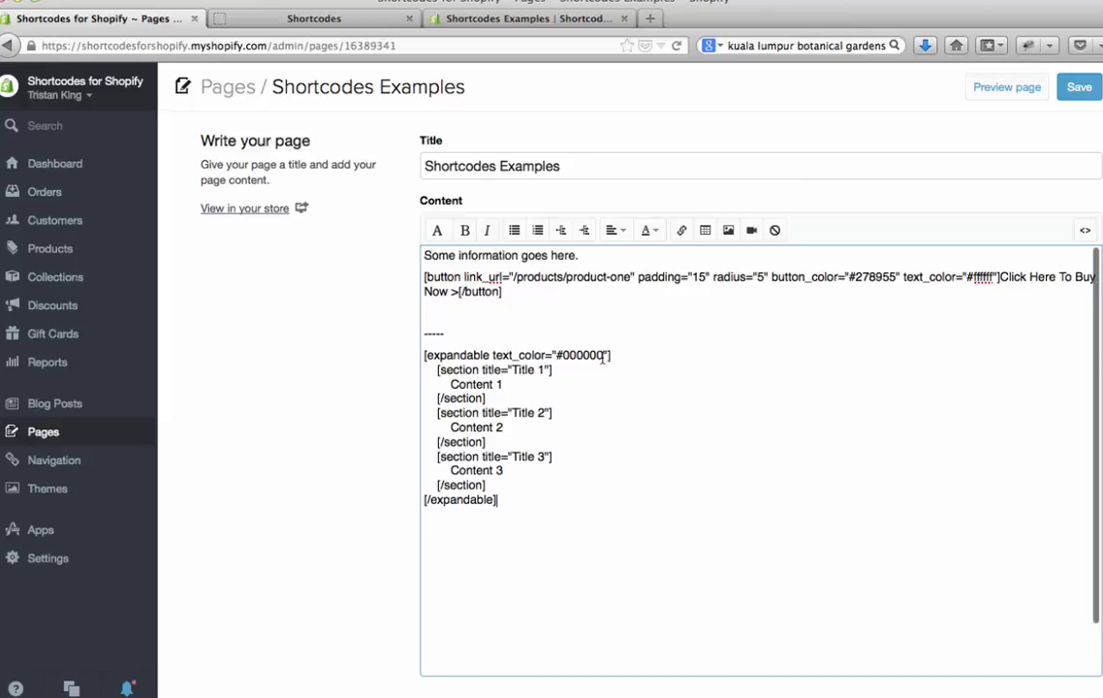
double_click(567, 356)
click(573, 356)
drag(550, 369, 513, 369)
text(Question One)
drag(502, 385, 450, 383)
text(Answer one)
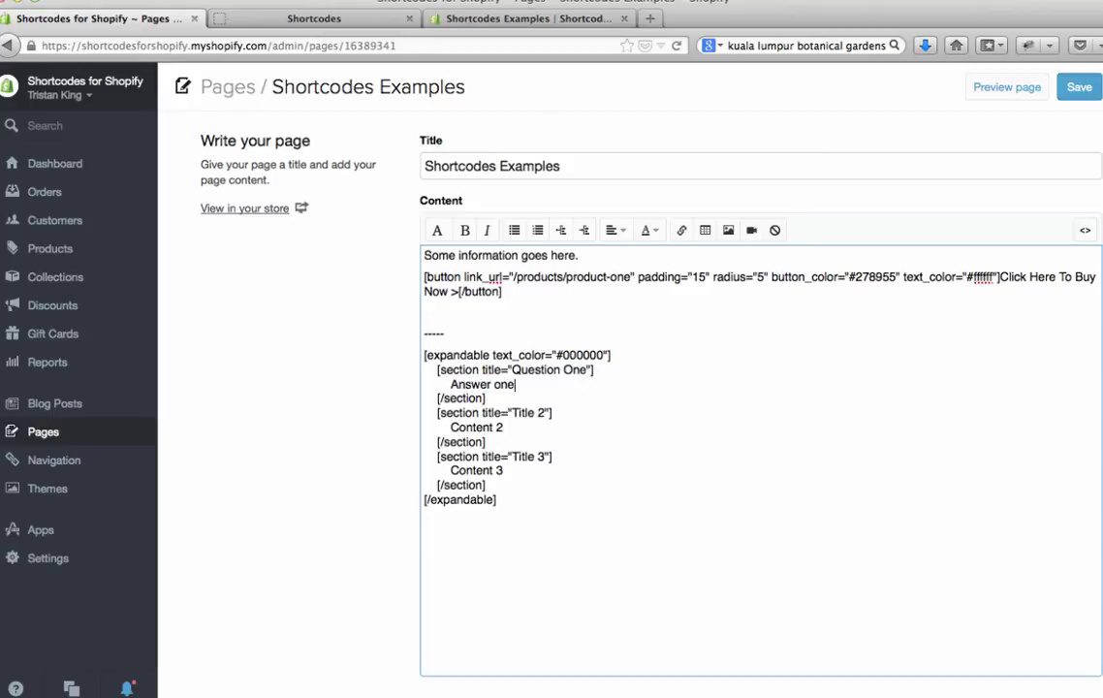
Retitle sections two and three 'Question 2' and 'Question 3', with contents 'Answer 2' and 'Question 3'
drag(546, 413, 515, 413)
text(Question 2)
drag(451, 427, 495, 427)
text(Answer)
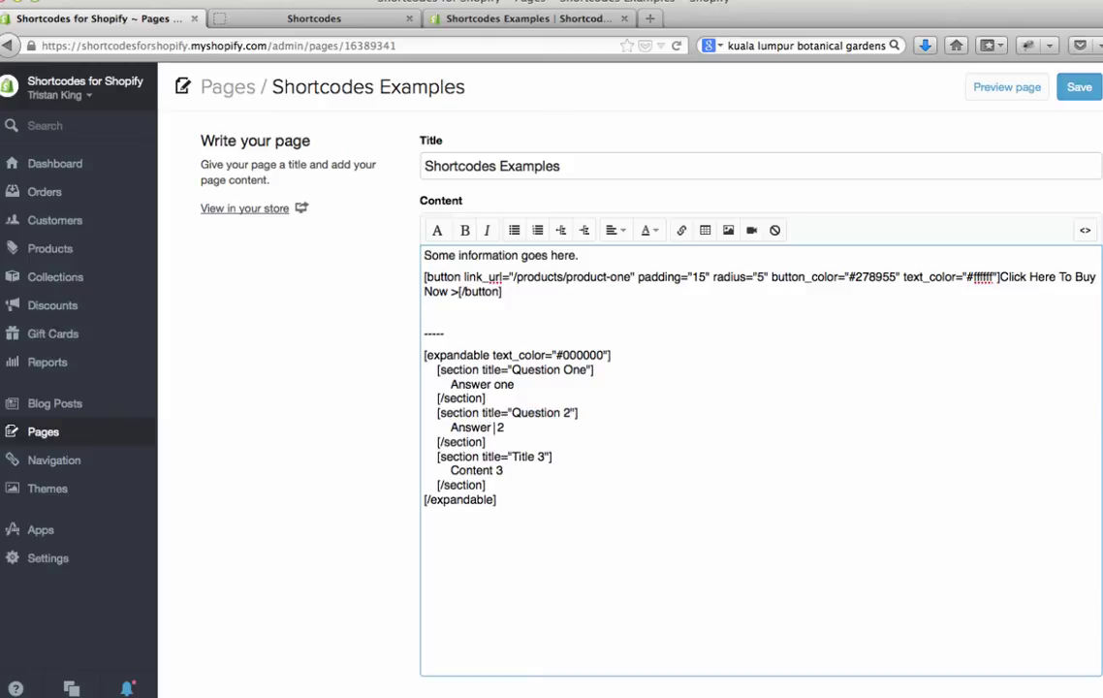
text(2)
key(BackSpace)
drag(535, 455, 513, 455)
text(Question)
double_click(494, 470)
text(Question)
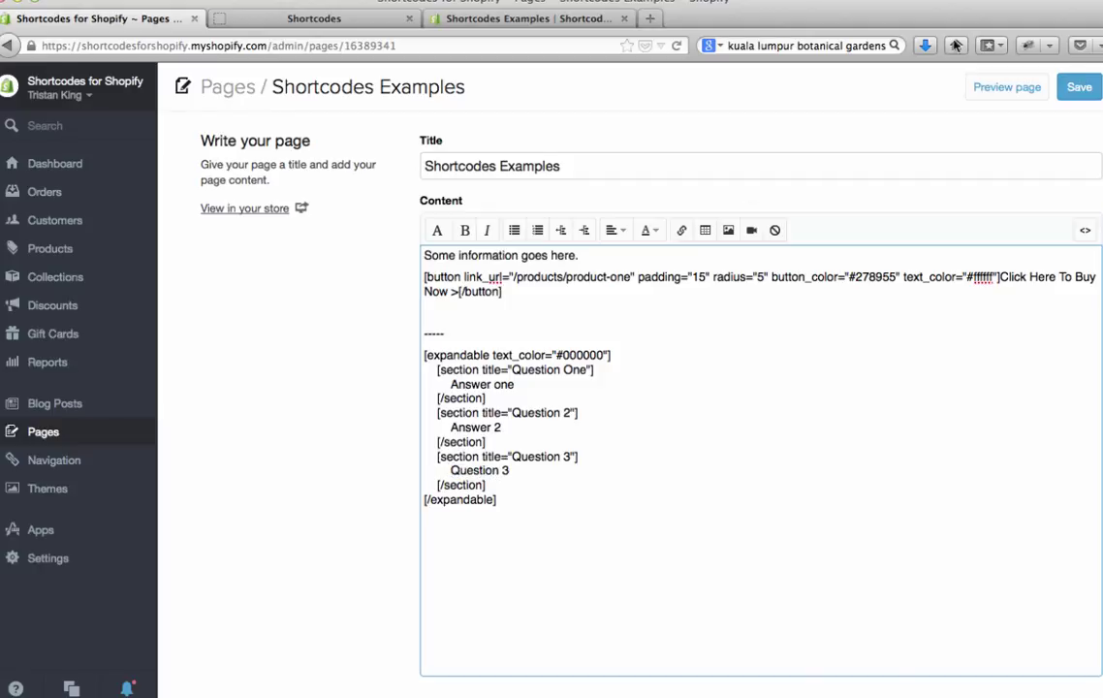